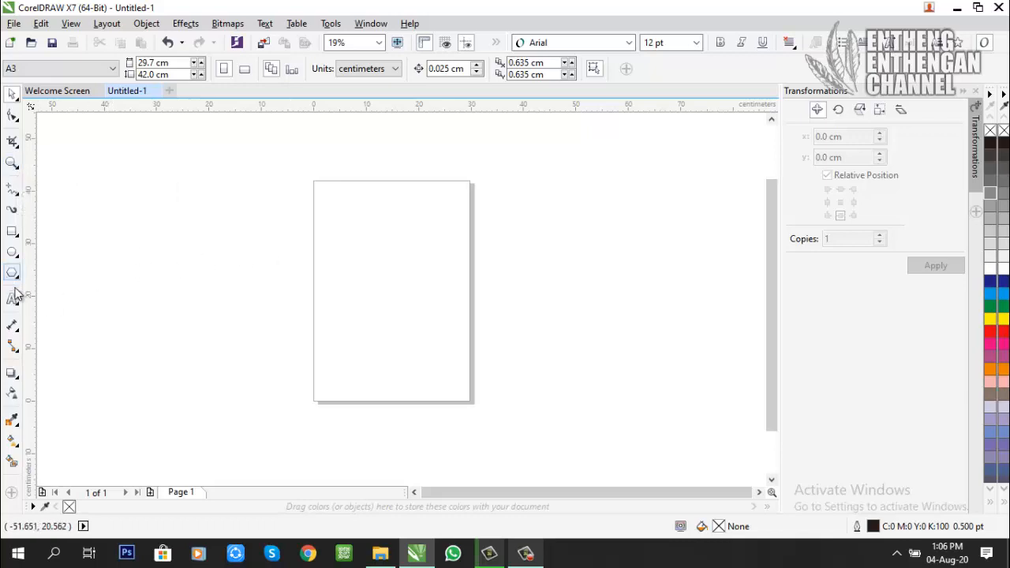
Step: Draw a rectangle about 27 × 29 cm across the page's left edge and a circle overlapping its upper right corner
left_click(12, 231)
left_click_drag(267, 201, 408, 353)
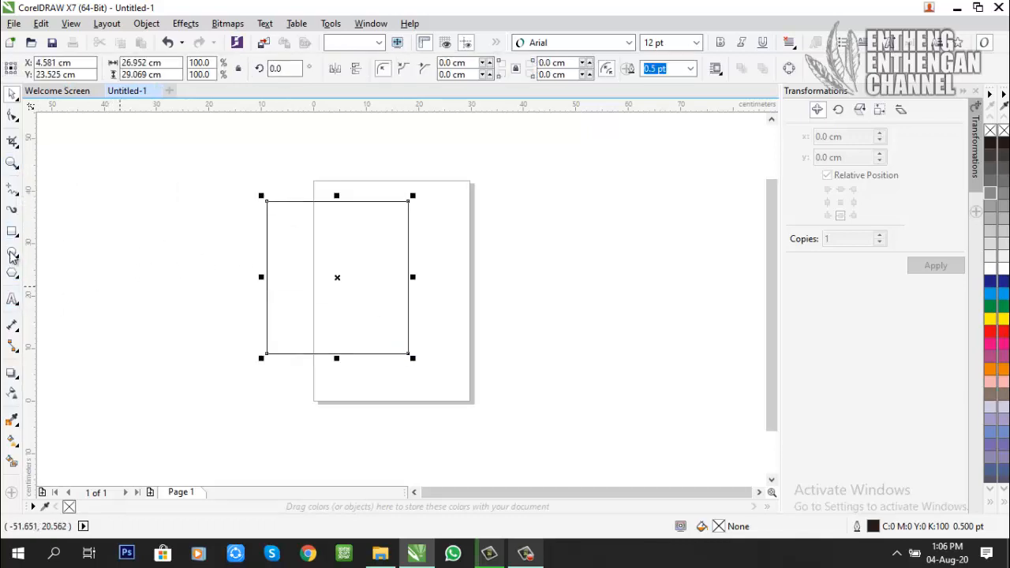
left_click_drag(433, 232, 515, 312)
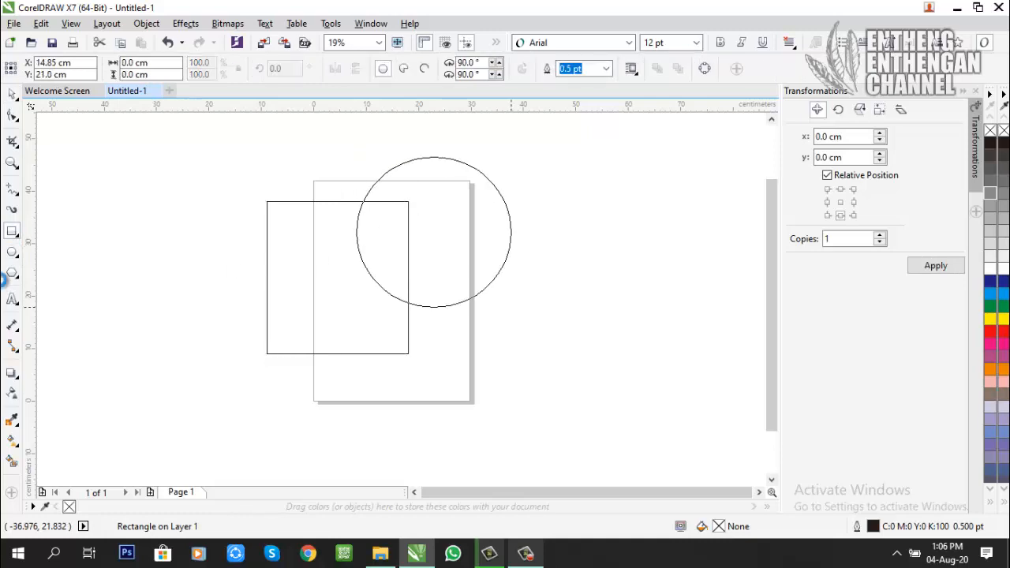
Step: Draw six more rectangles of different sizes over and beside the page, the last about 28 × 22 cm below the right-hand ones
left_click(12, 229)
left_click_drag(196, 181, 404, 299)
left_click_drag(521, 248, 730, 360)
left_click_drag(151, 287, 460, 422)
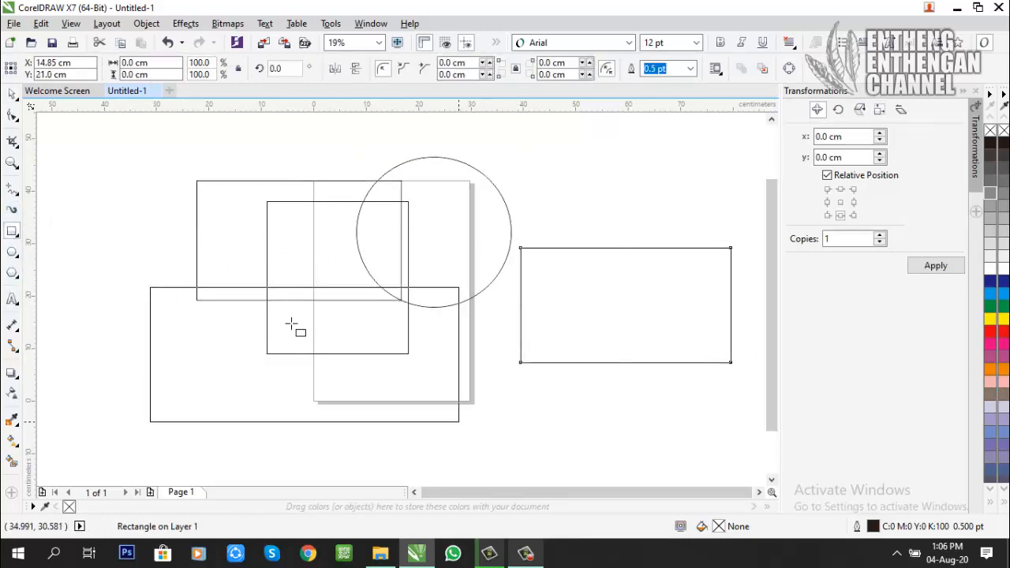
left_click_drag(135, 185, 531, 361)
left_click_drag(546, 234, 773, 358)
left_click_drag(469, 347, 617, 467)
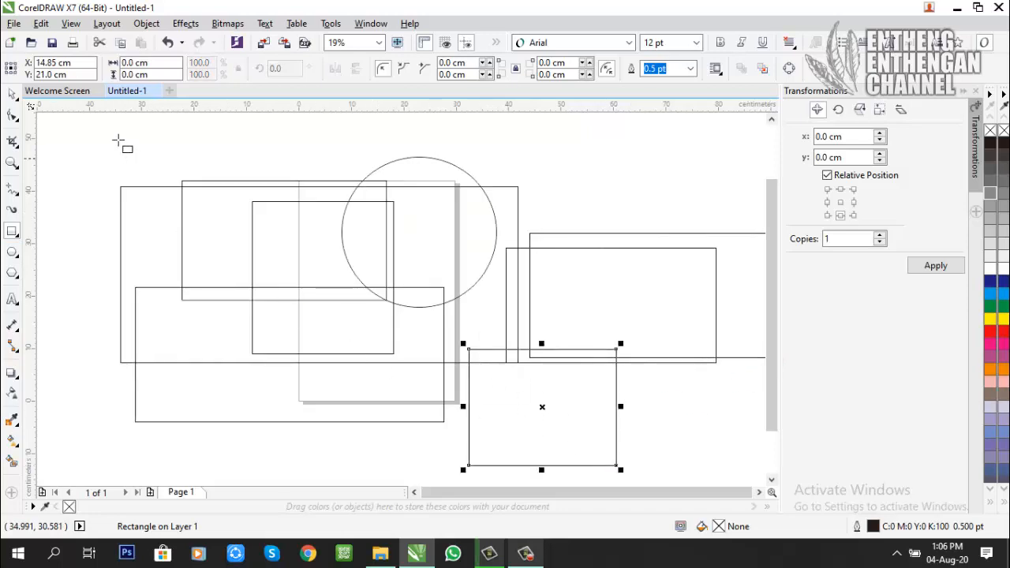
Step: Magnify the drawing heavily and move the view to an empty area far away from all shapes
left_click(12, 93)
scroll(465, 312, "up", 2)
scroll(554, 329, "down", 5)
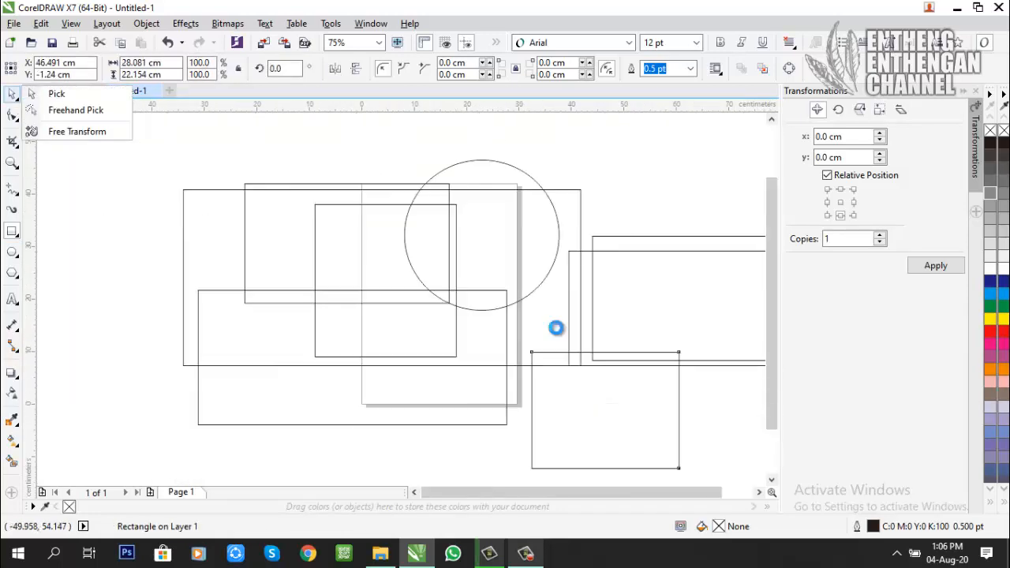
scroll(123, 395, "up", 11)
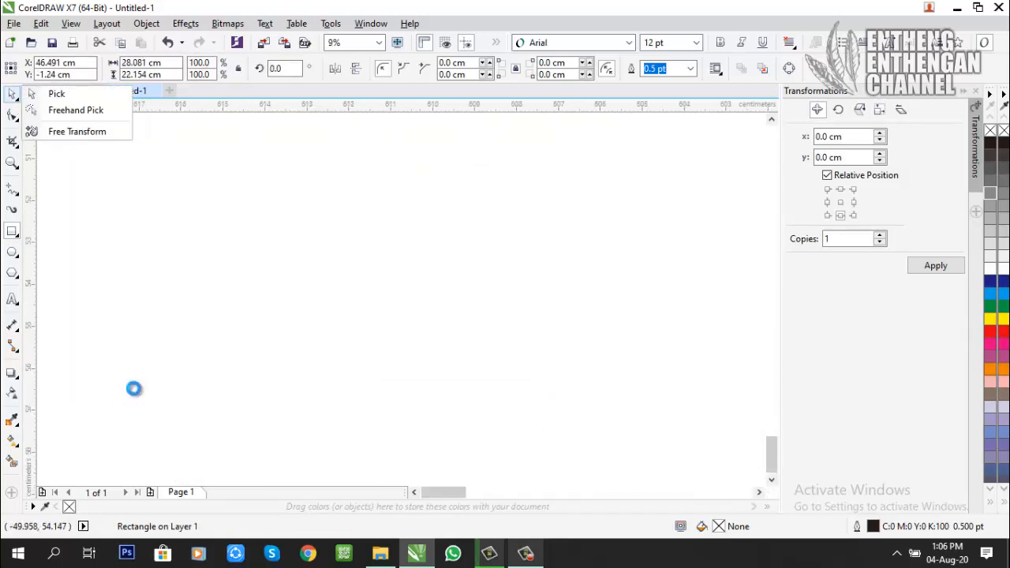
scroll(131, 399, "up", 5)
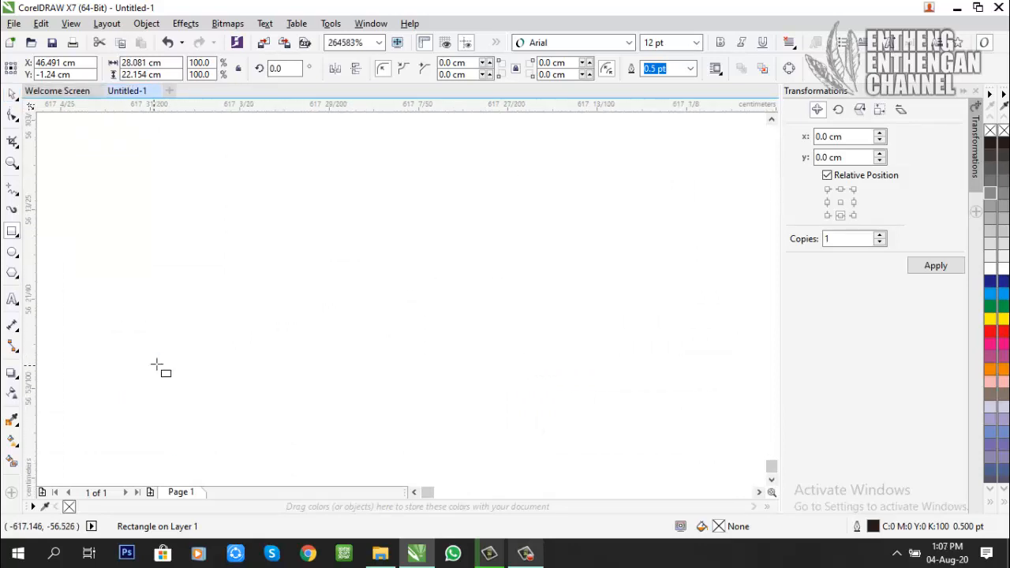
scroll(324, 326, "down", 1)
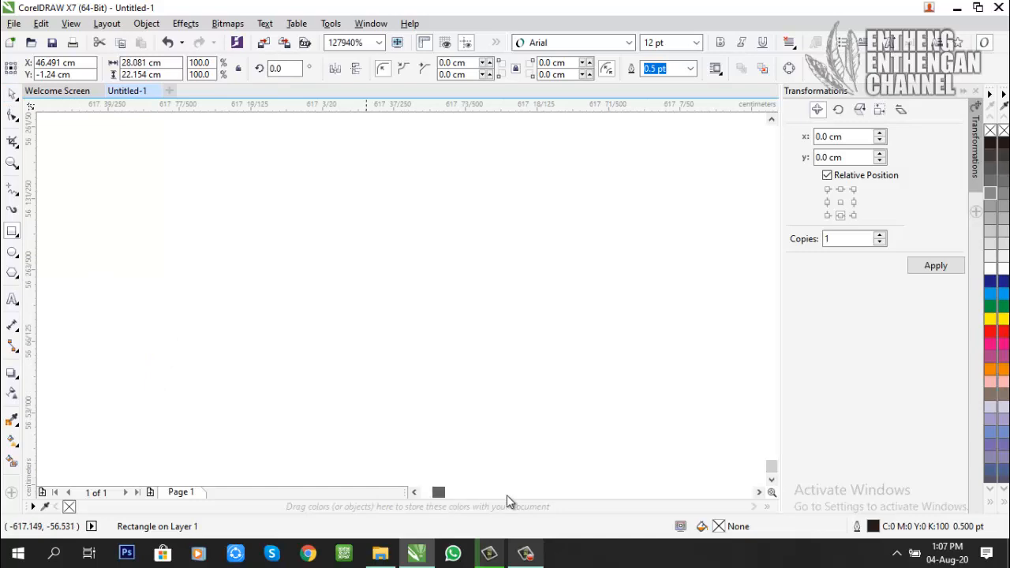
left_click_drag(508, 496, 647, 495)
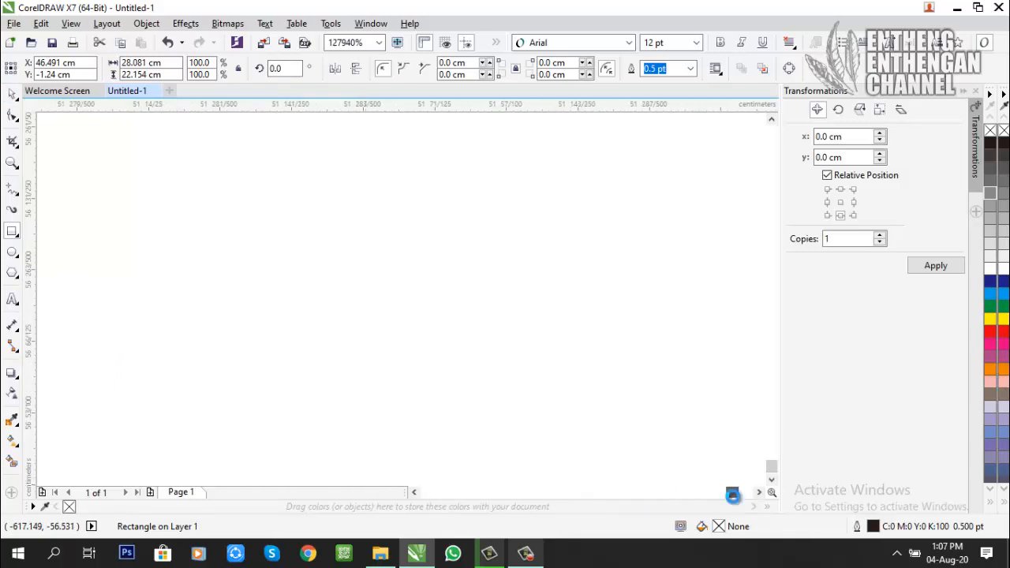
left_click_drag(732, 495, 769, 119)
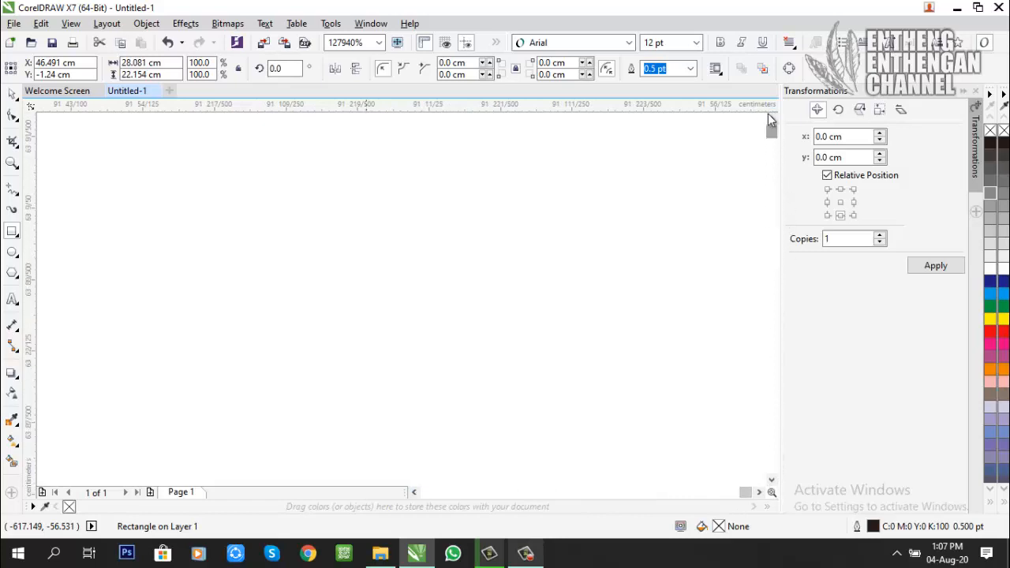
Step: Zoom to all objects with the Zoom tool and pick individual shapes, ending with the widest rectangle
left_click(12, 95)
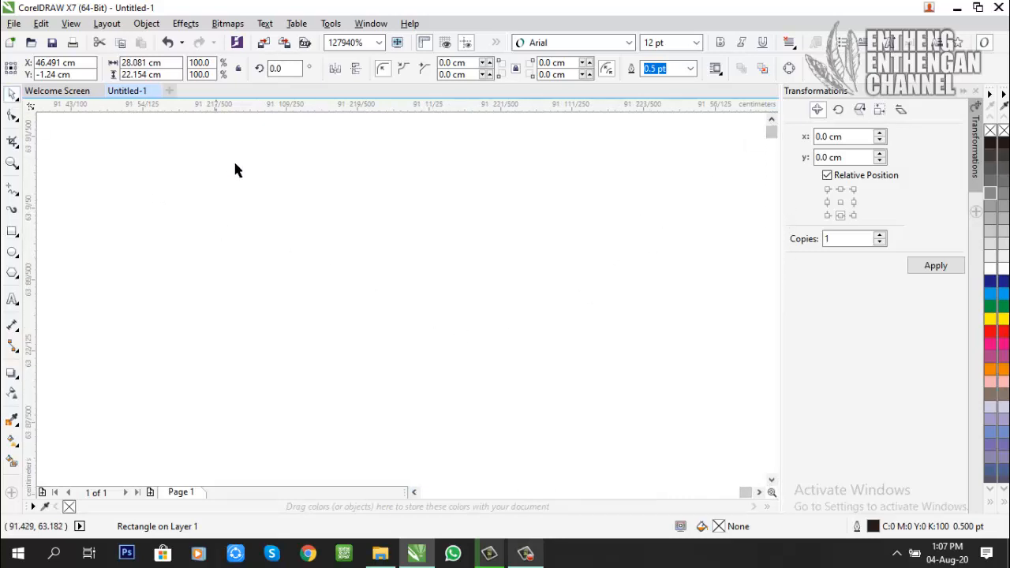
left_click(11, 163)
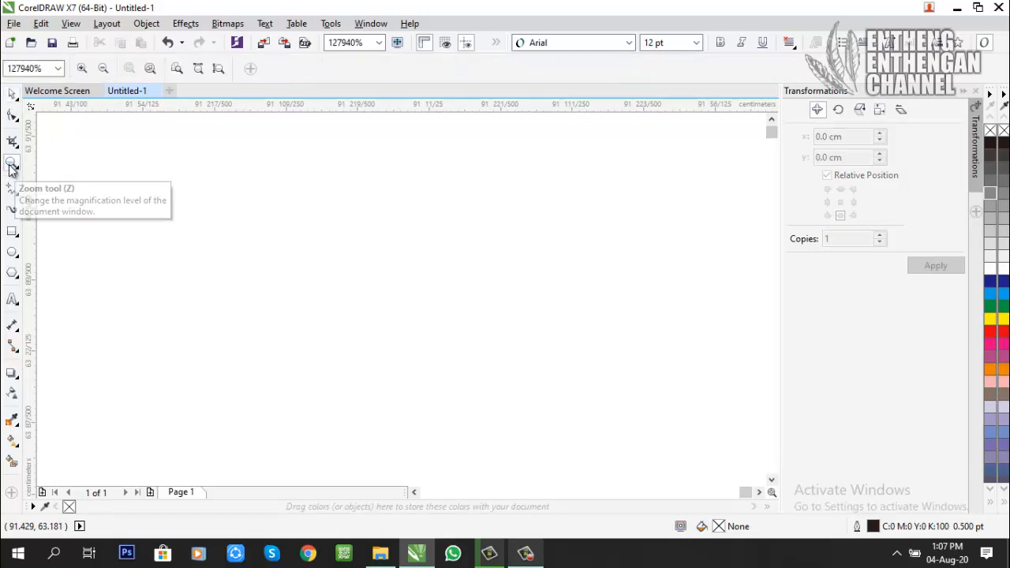
left_click(150, 70)
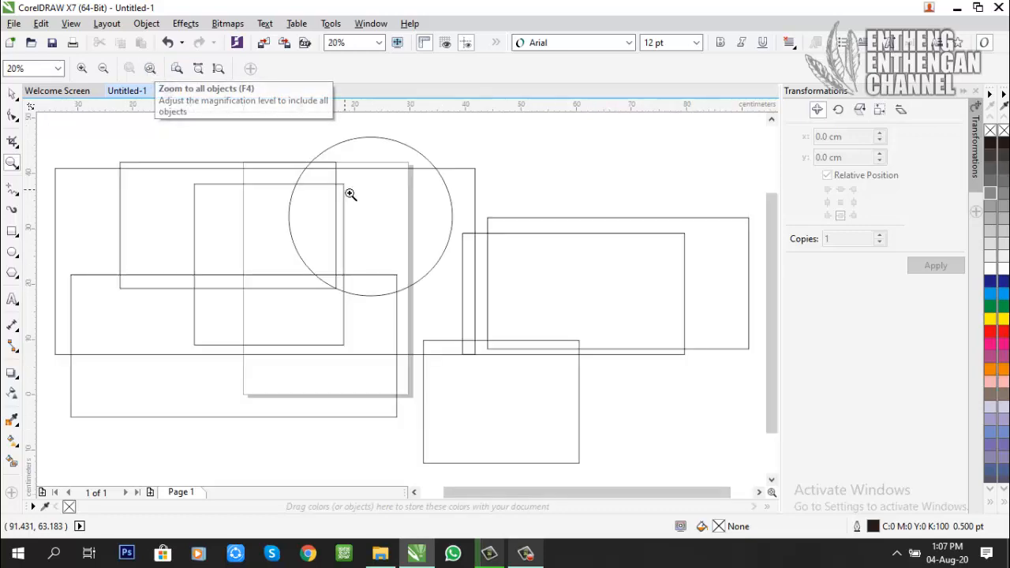
left_click(12, 93)
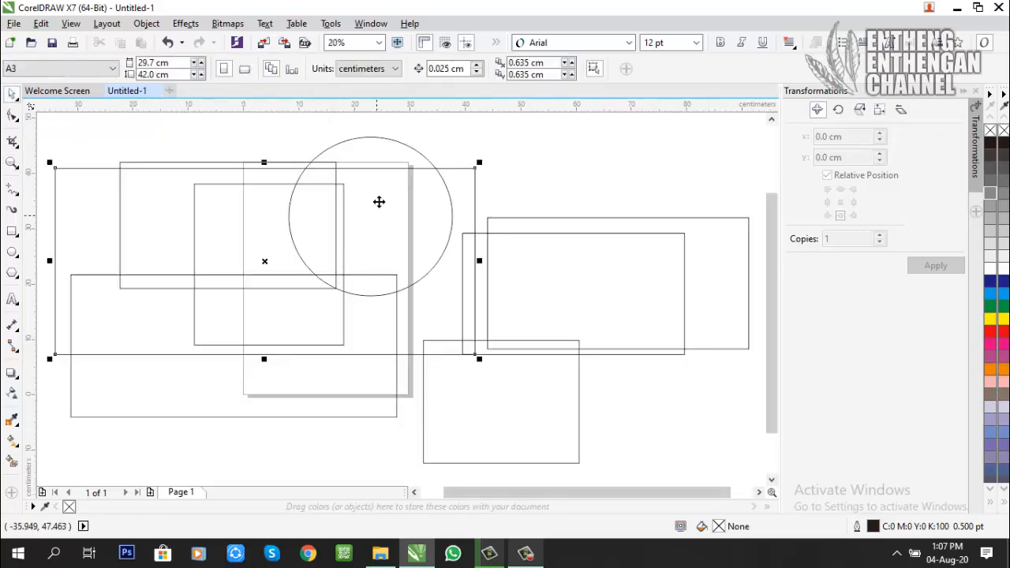
left_click(379, 202)
left_click(631, 242)
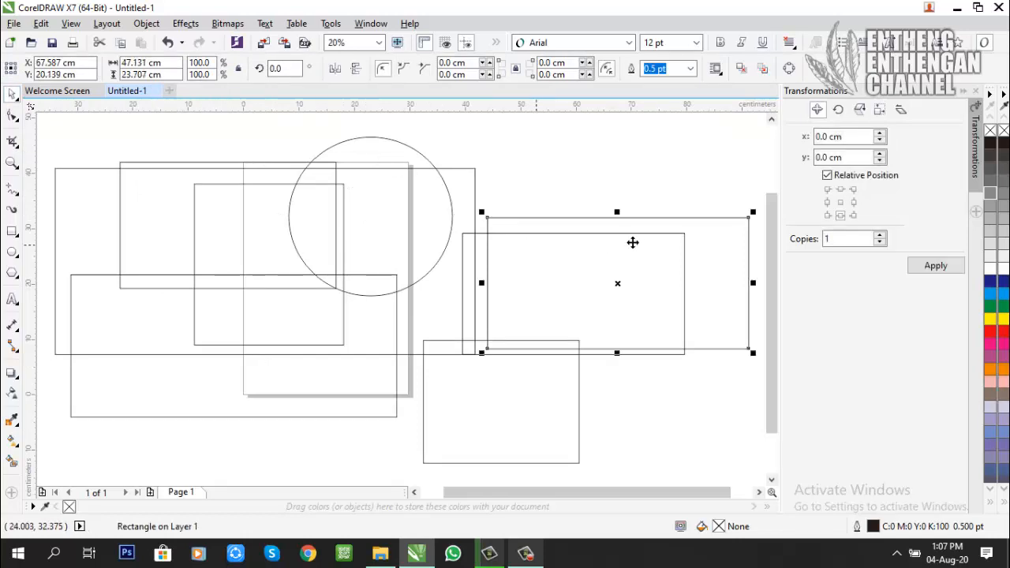
left_click(474, 260)
Step: Draw five ellipses of different sizes far to the left of the page, the largest about 200 × 126 cm
scroll(466, 265, "down", 6)
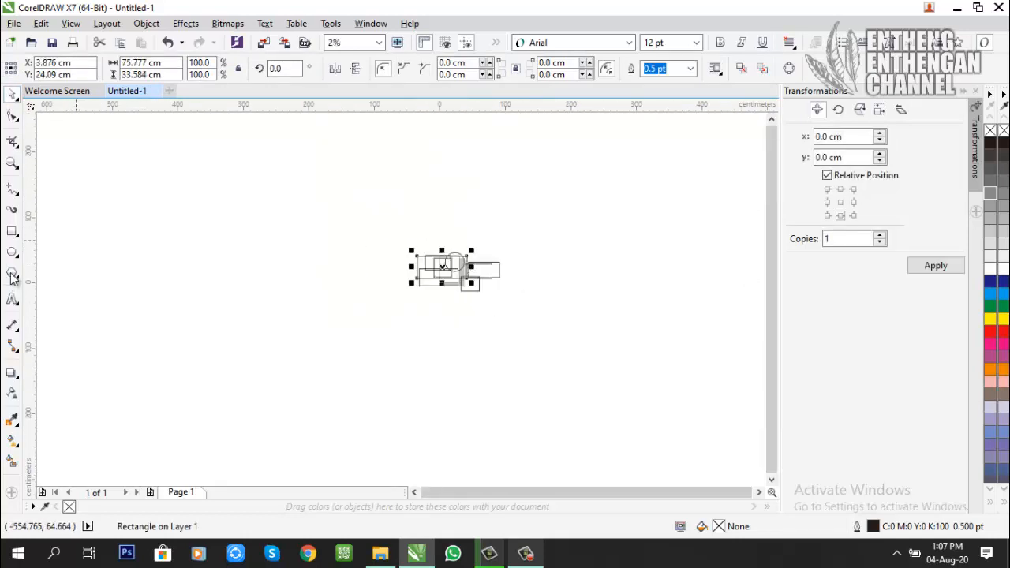
left_click(12, 299)
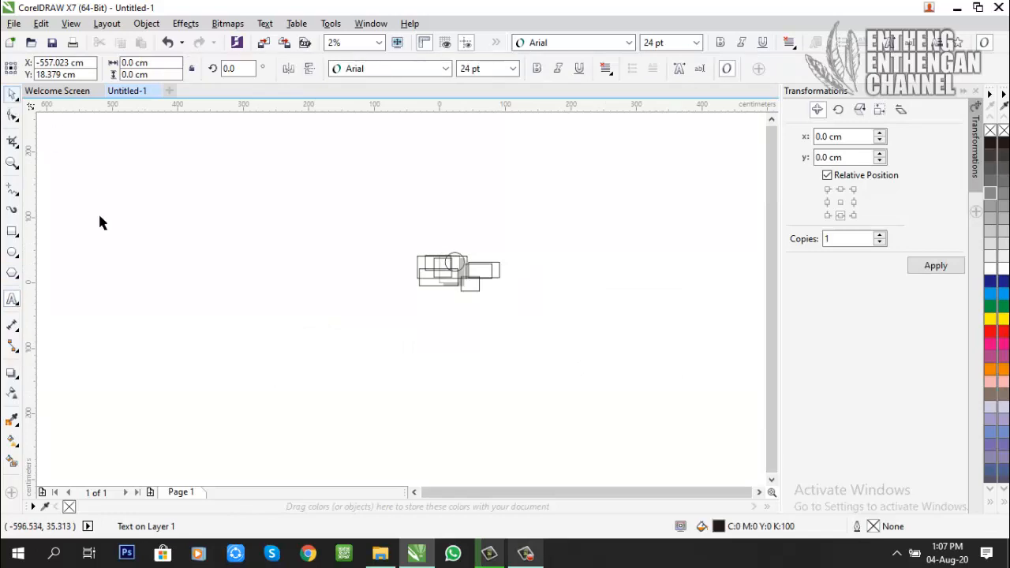
left_click(12, 252)
left_click_drag(160, 313, 99, 250)
left_click_drag(66, 220, 197, 304)
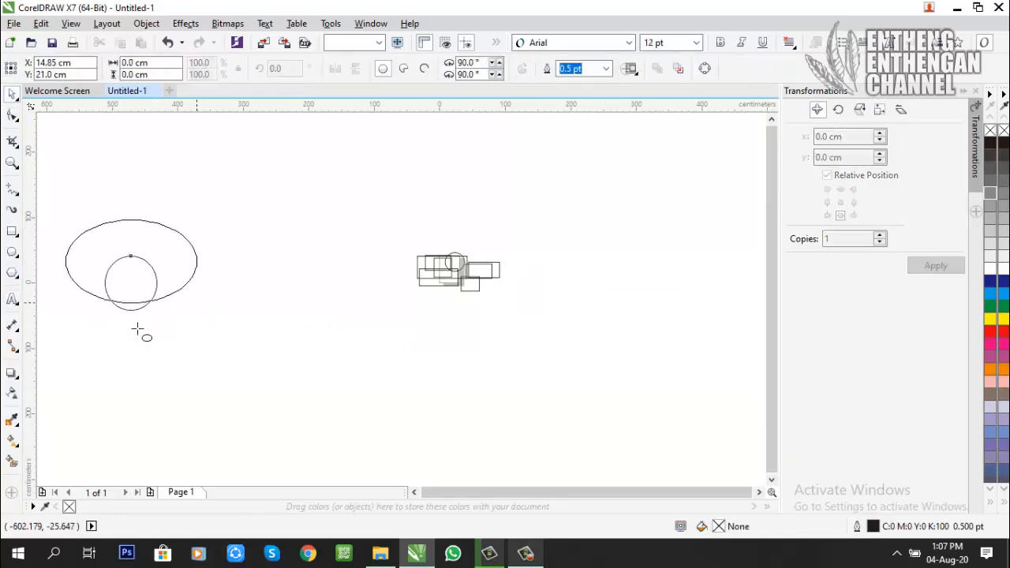
left_click_drag(139, 328, 213, 382)
left_click_drag(157, 270, 210, 320)
left_click_drag(203, 240, 165, 204)
left_click(12, 93)
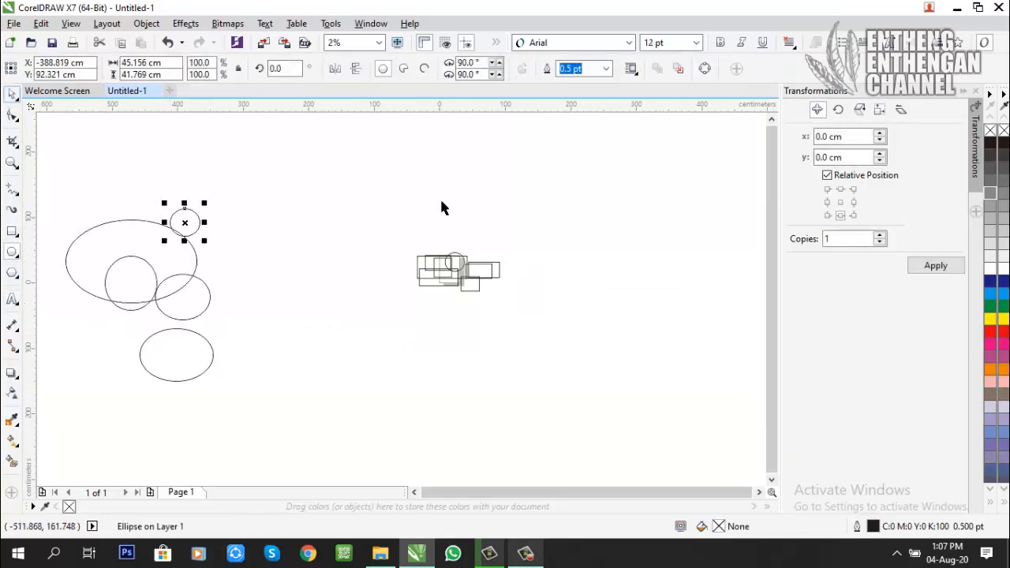
Step: Magnify an empty area and shift the view sideways until no ellipse or rectangle is in sight
scroll(705, 326, "up", 8)
scroll(671, 420, "up", 6)
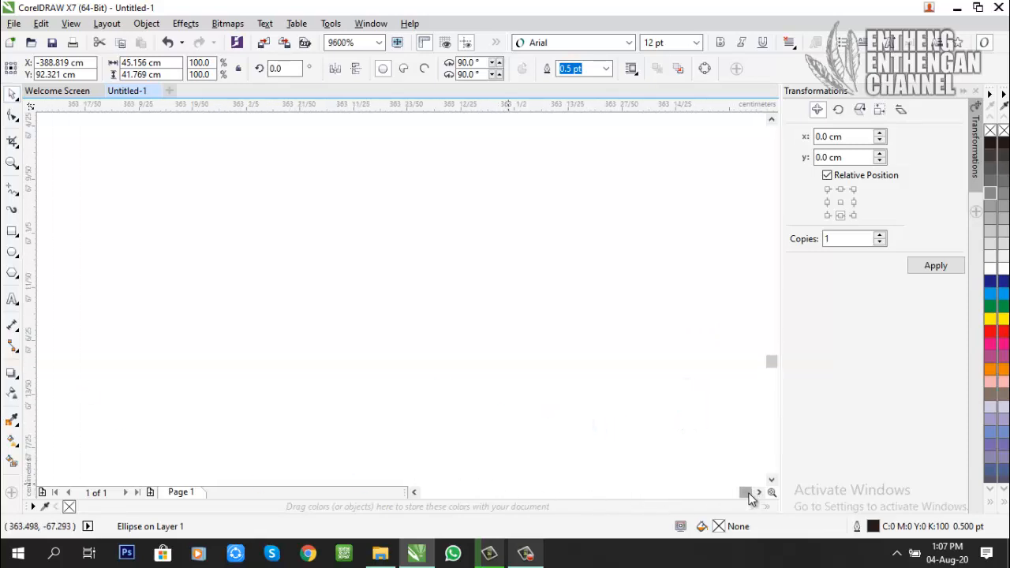
left_click_drag(750, 497, 431, 511)
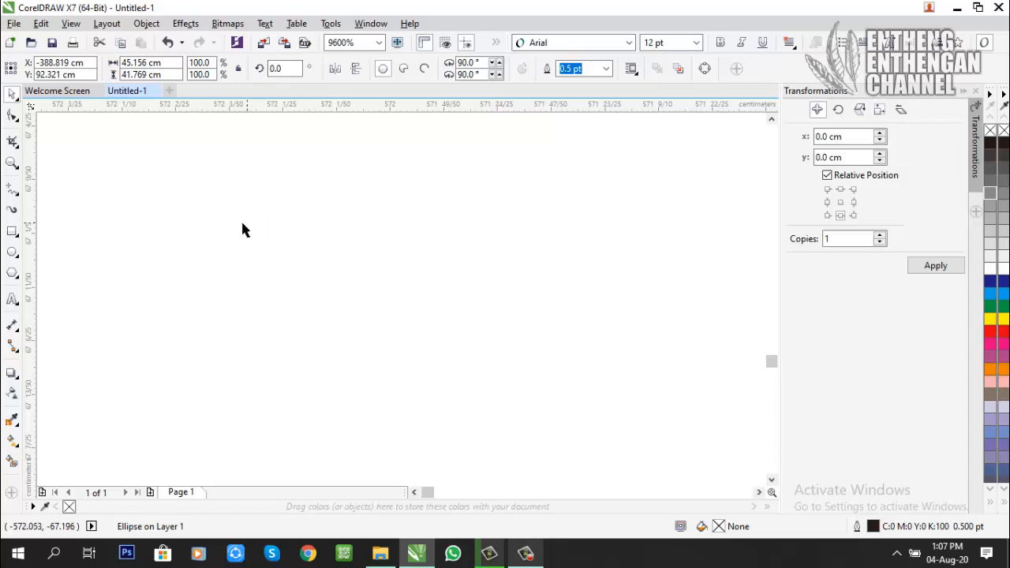
Step: Bring all objects back into view with the Zoom tool and pick the large ellipse, a rectangle and a smaller ellipse
left_click(13, 163)
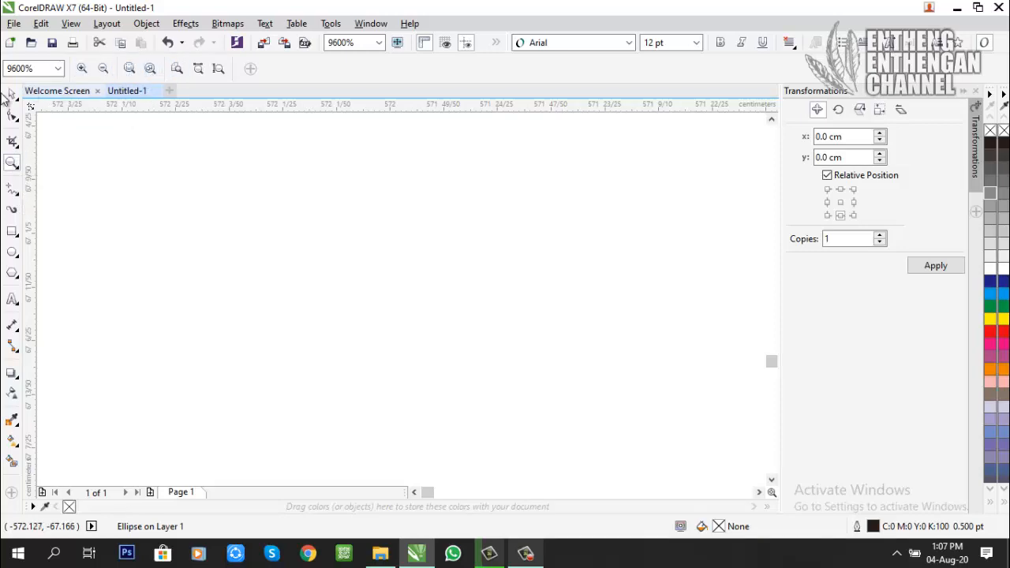
left_click(12, 93)
left_click(113, 182)
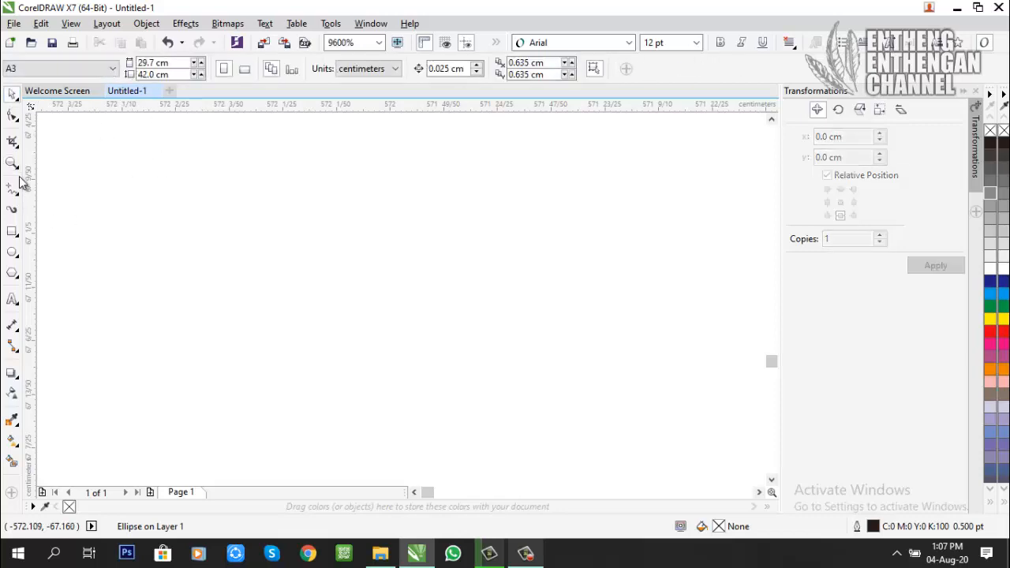
left_click(12, 162)
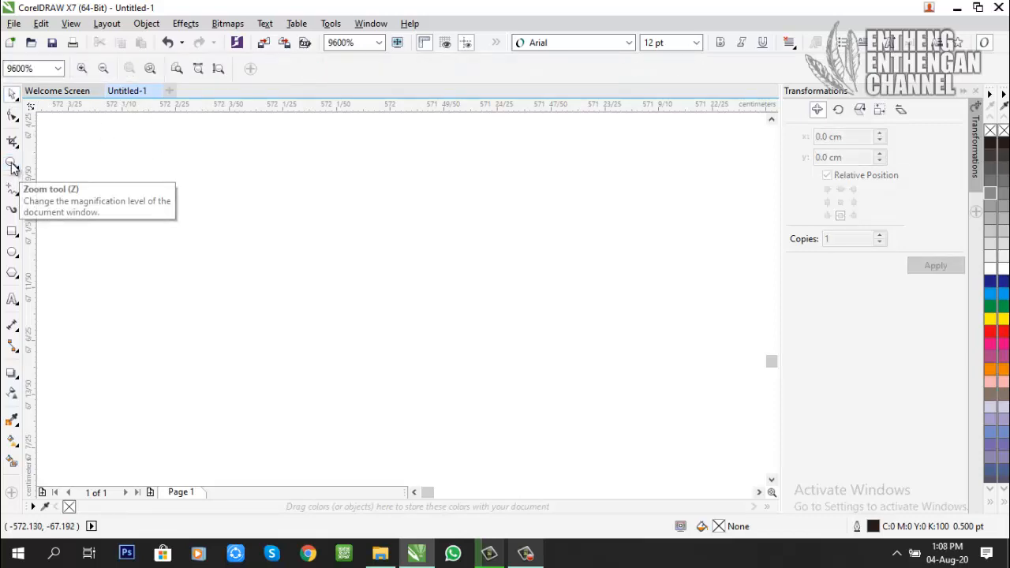
left_click(150, 70)
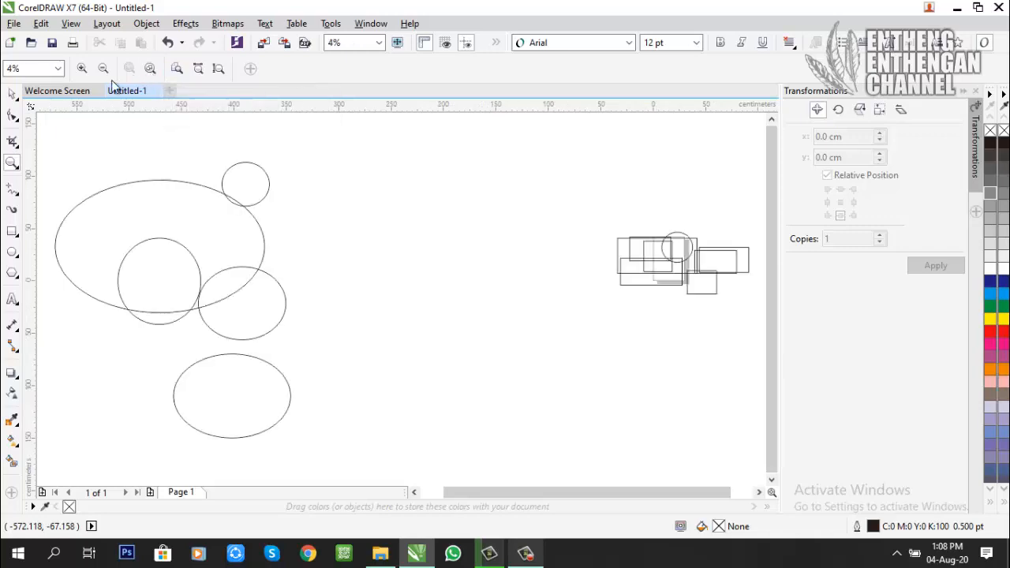
left_click(12, 93)
left_click(127, 197)
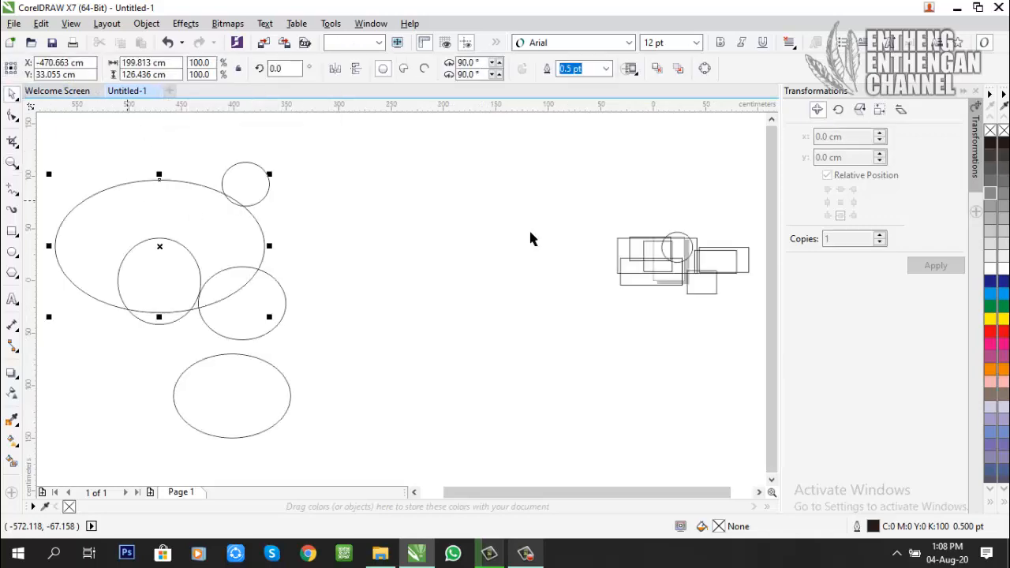
left_click(692, 251)
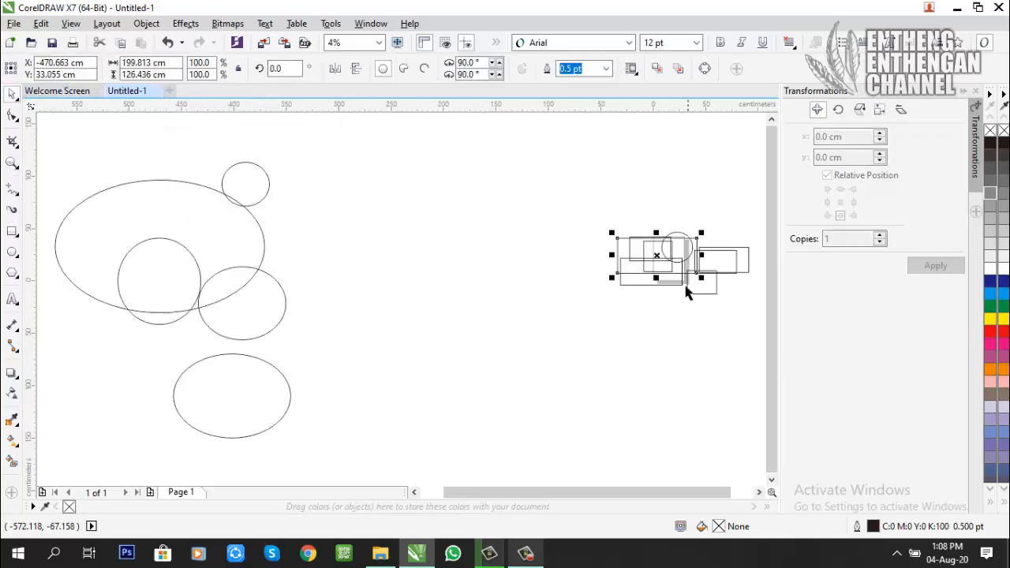
left_click(272, 329)
Step: Use the Zoom tool to magnify the ellipses in stages up to 60%, zooming out once in between
left_click(12, 162)
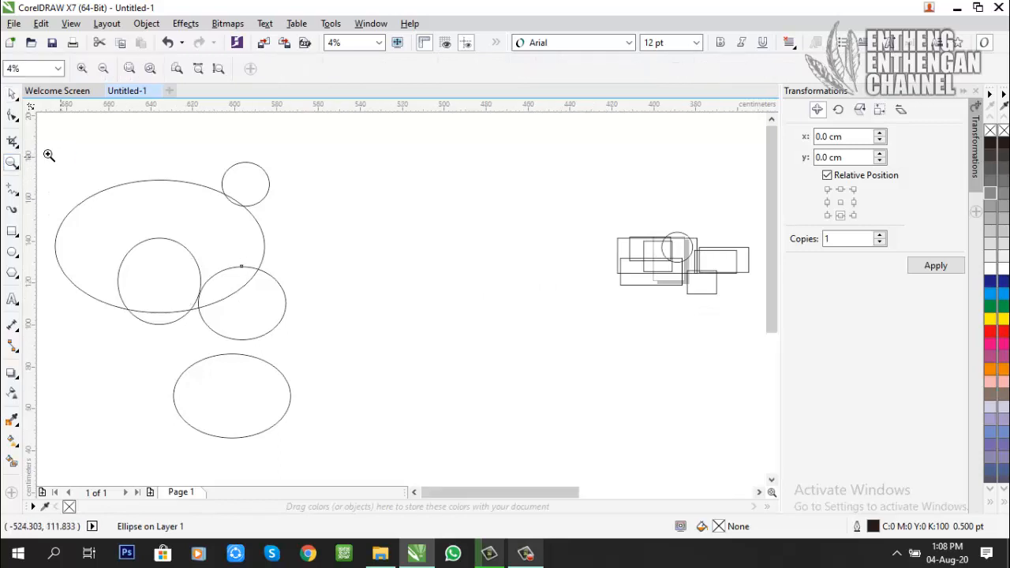
left_click(44, 154)
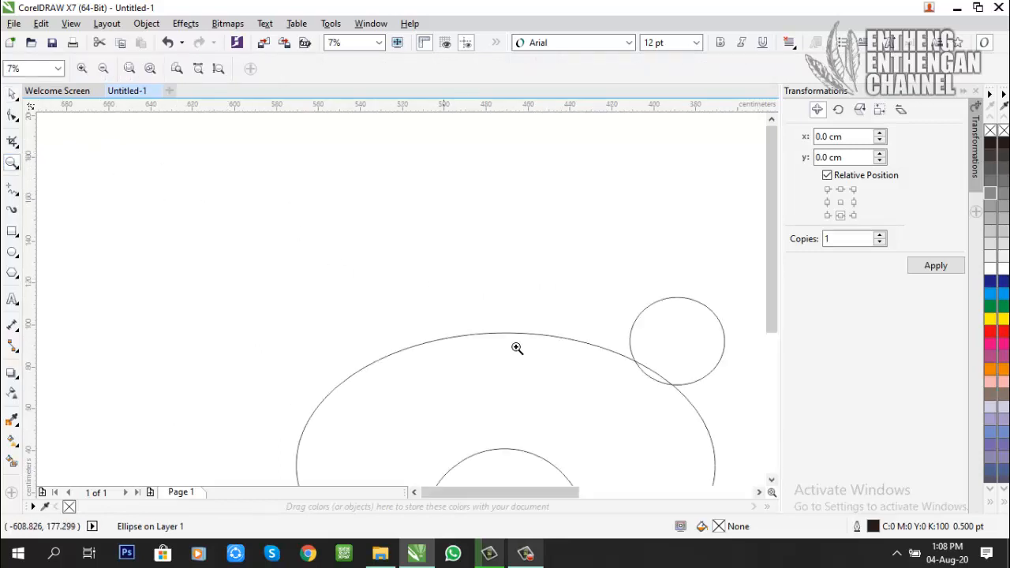
left_click(534, 427)
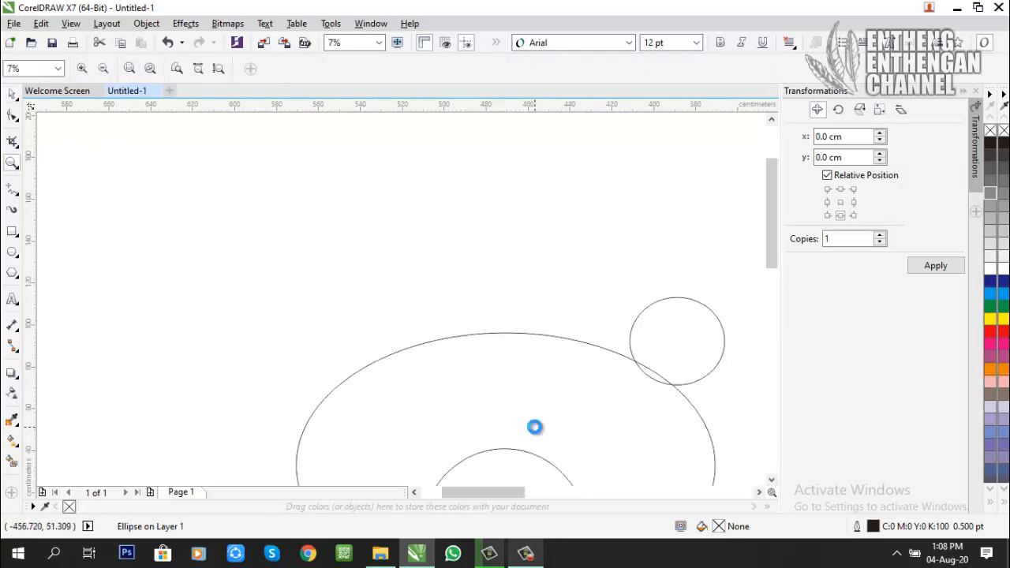
left_click(374, 414)
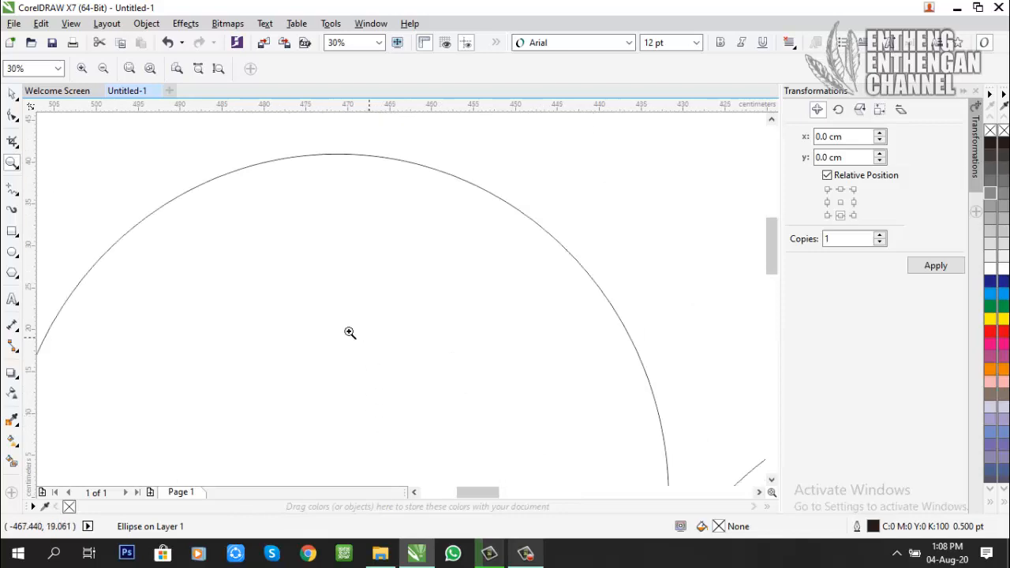
left_click(104, 68)
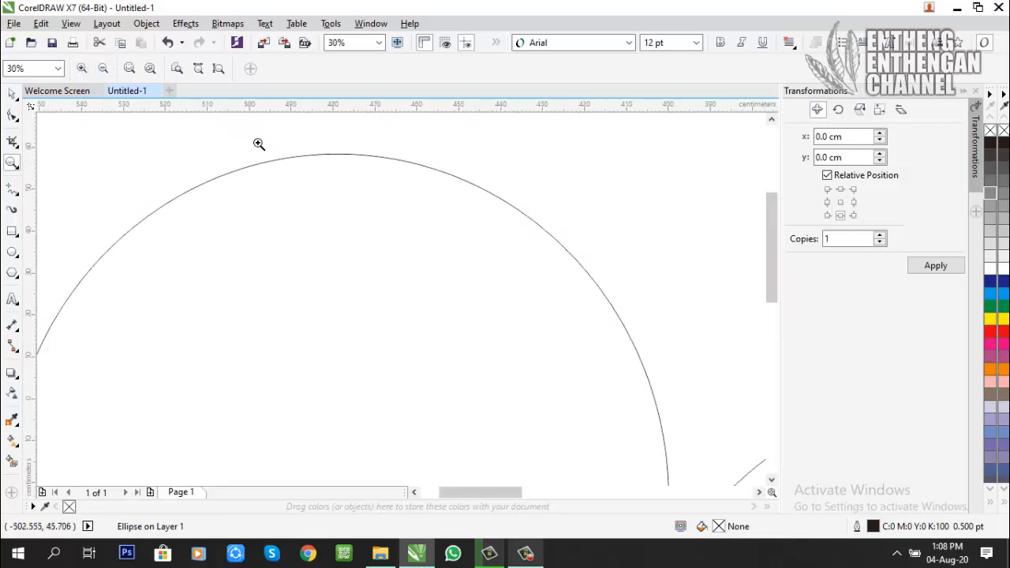
left_click(342, 234)
left_click(360, 267)
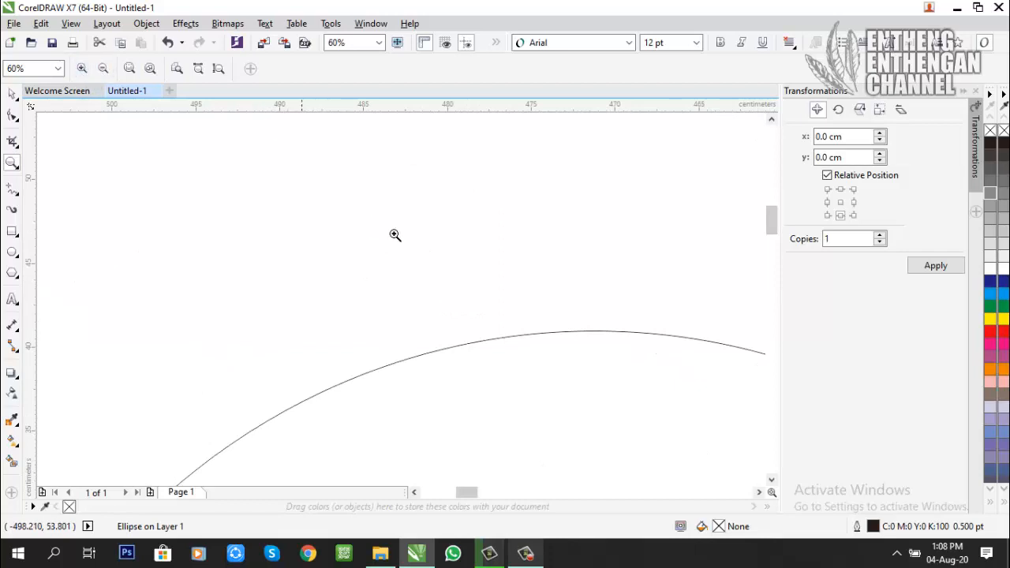
Step: Zoom out in stages with the Zoom tool down to 1%
right_click(412, 270)
right_click(422, 282)
right_click(433, 302)
right_click(434, 302)
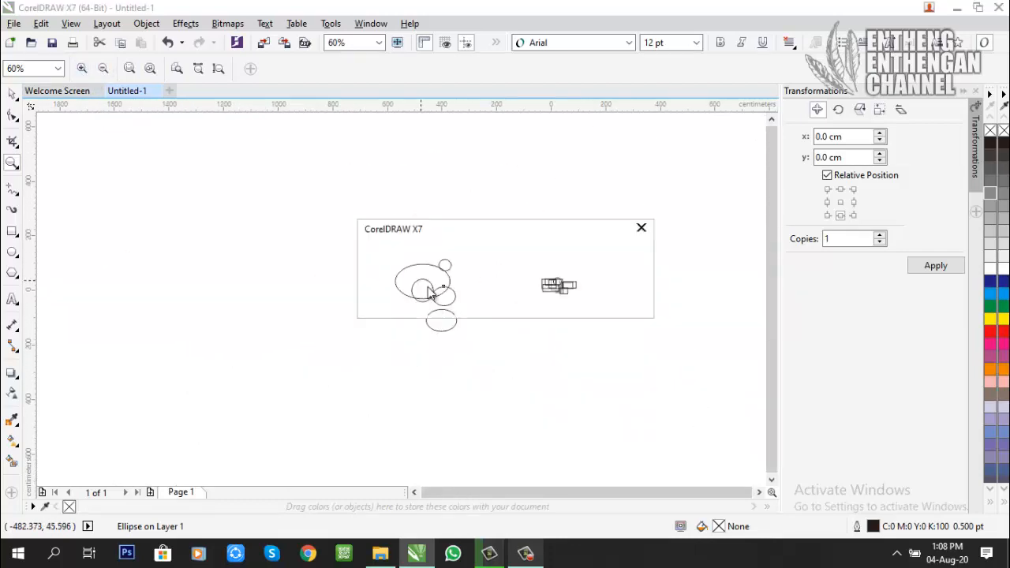
left_click(615, 300)
left_click(370, 295)
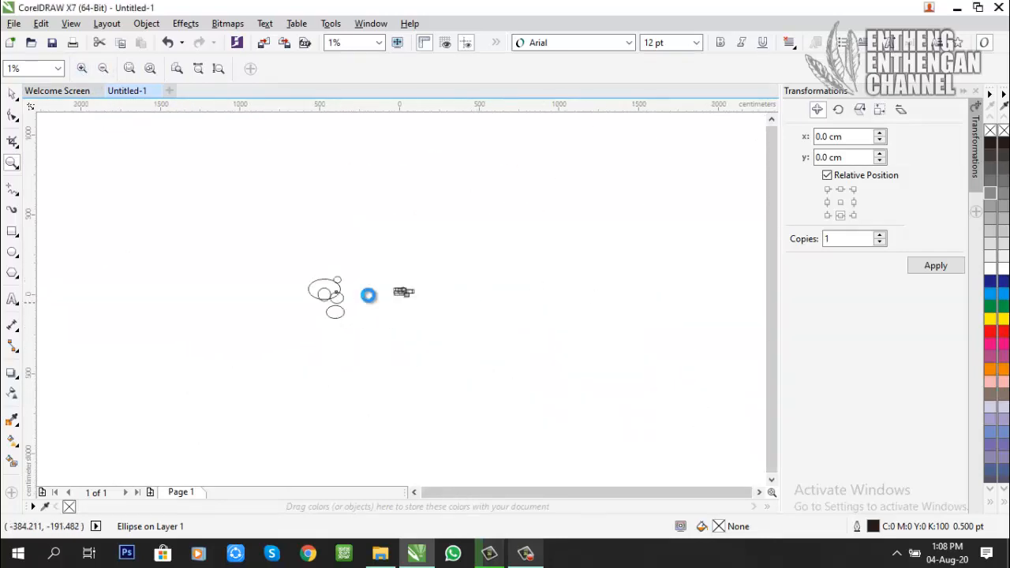
Step: Delete the large ellipse together with the four smaller ellipses around it
left_click(693, 304)
right_click(692, 302)
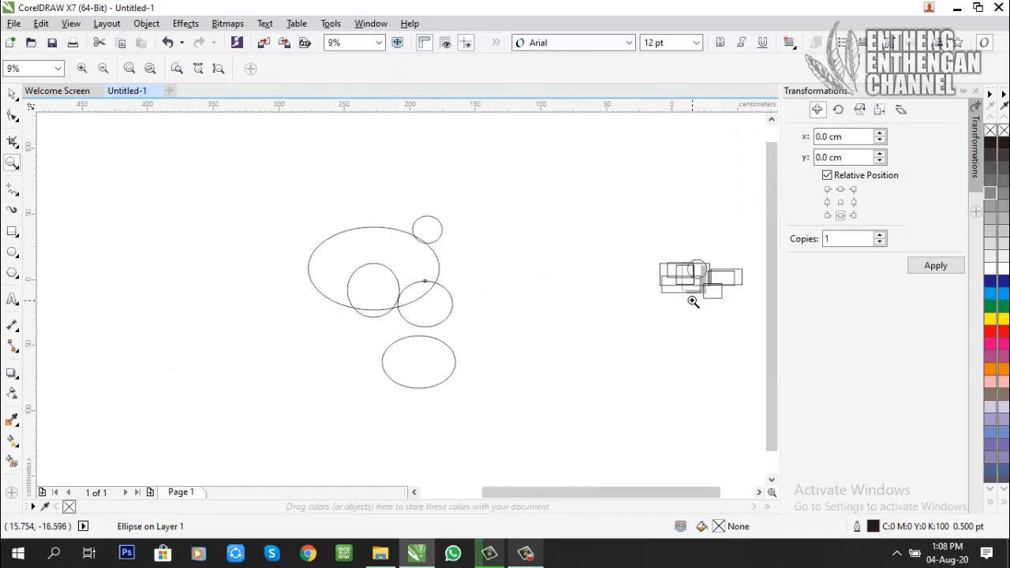
left_click(12, 93)
left_click_drag(244, 169, 513, 422)
key("Delete")
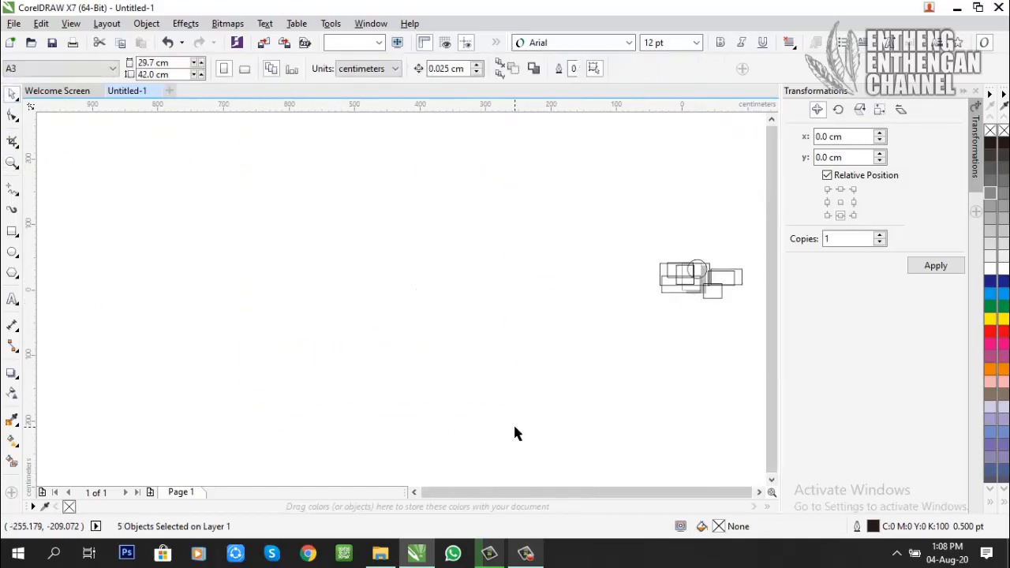
Step: Fit the remaining rectangles and circle in the view with Zoom to all objects
scroll(706, 294, "up", 1)
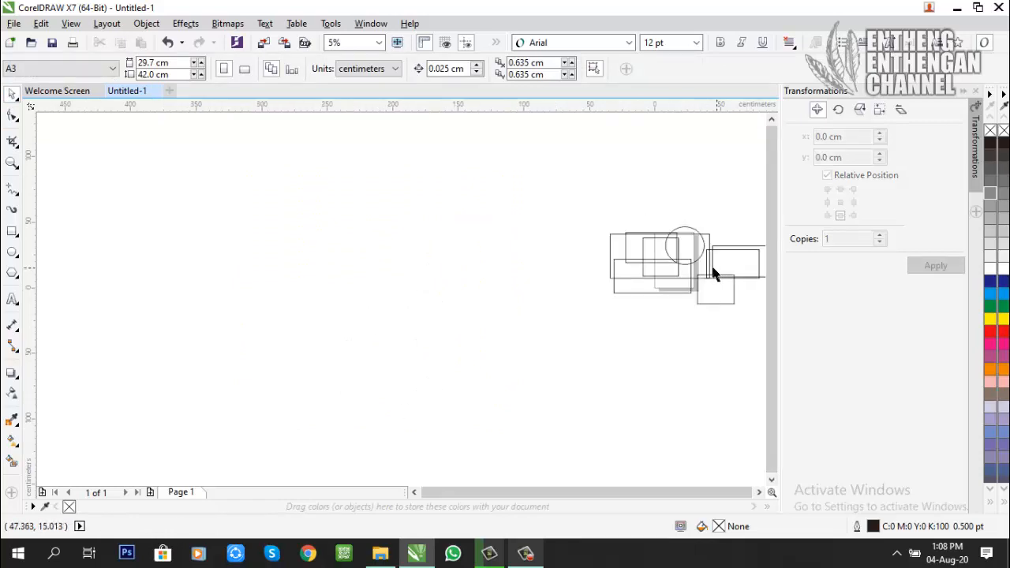
left_click(13, 163)
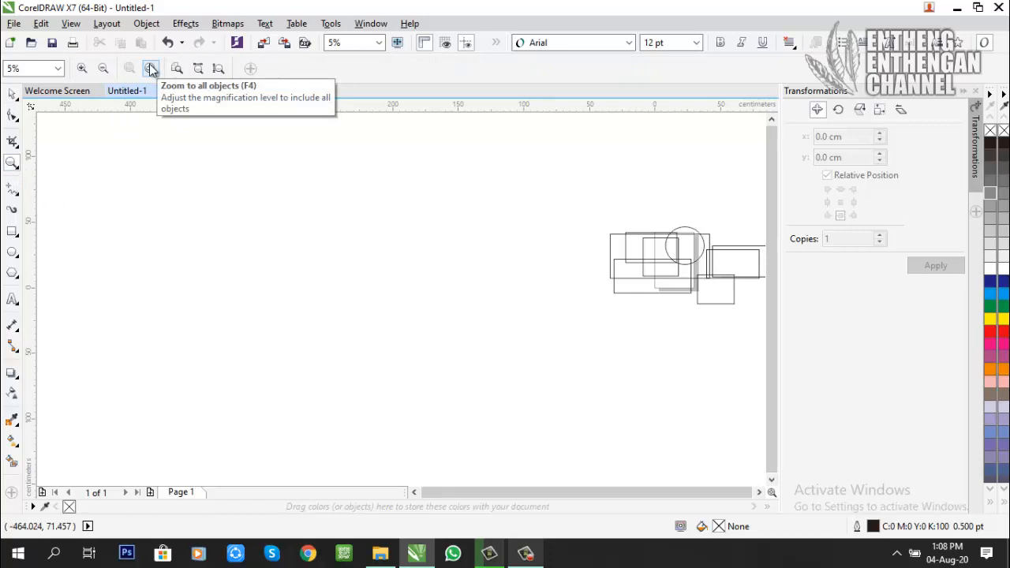
left_click(151, 69)
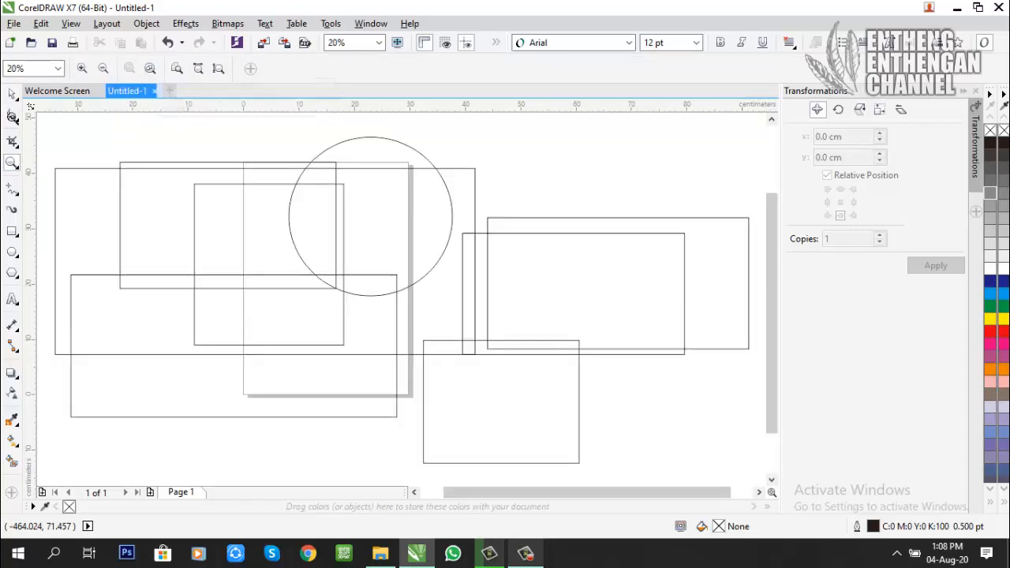
left_click(12, 94)
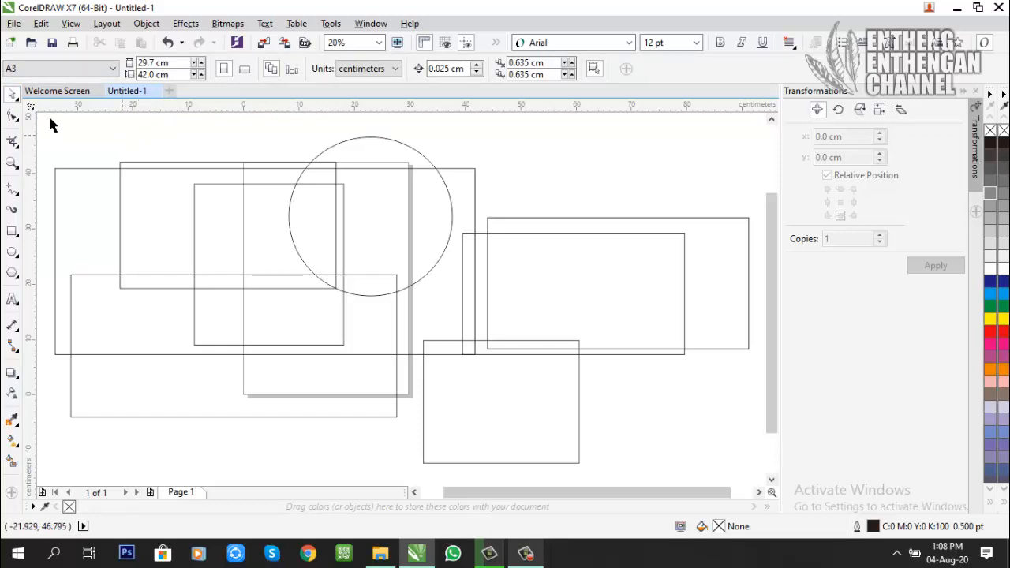
left_click(21, 198)
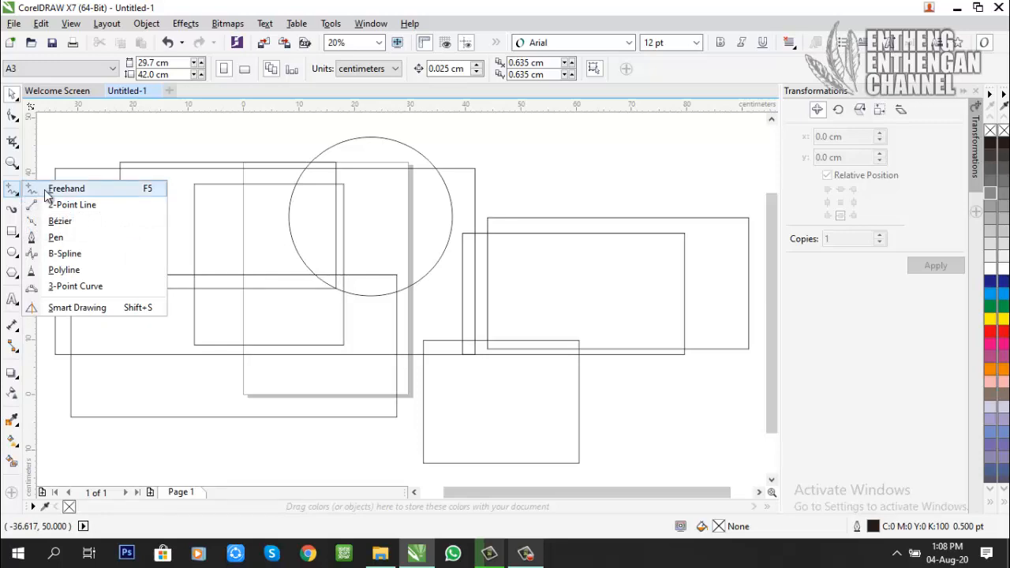
left_click(47, 193)
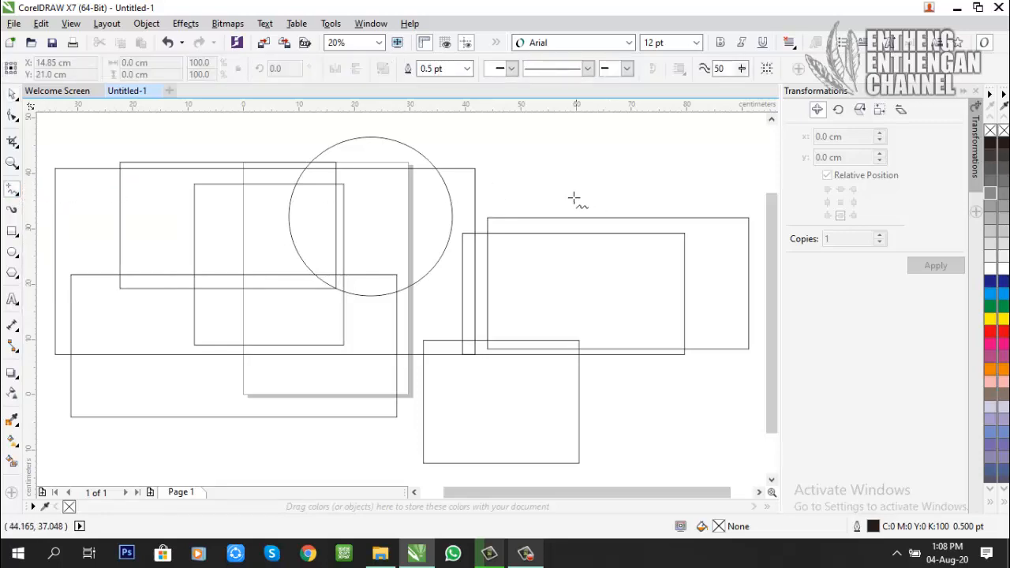
Step: Delete all remaining rectangles and the circle so the drawing is empty
left_click(12, 93)
left_click(348, 180)
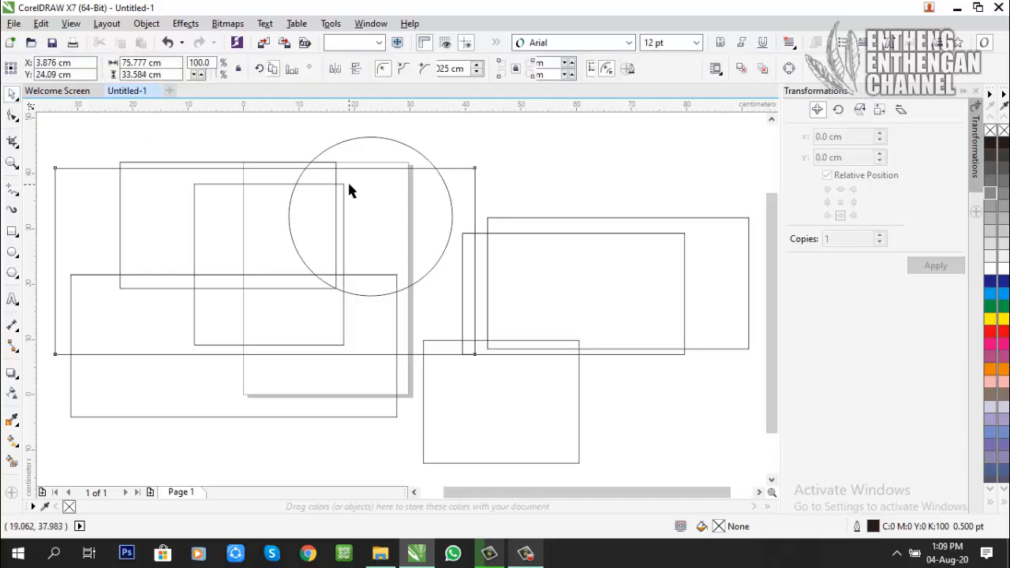
key("ctrl+a")
key("Delete")
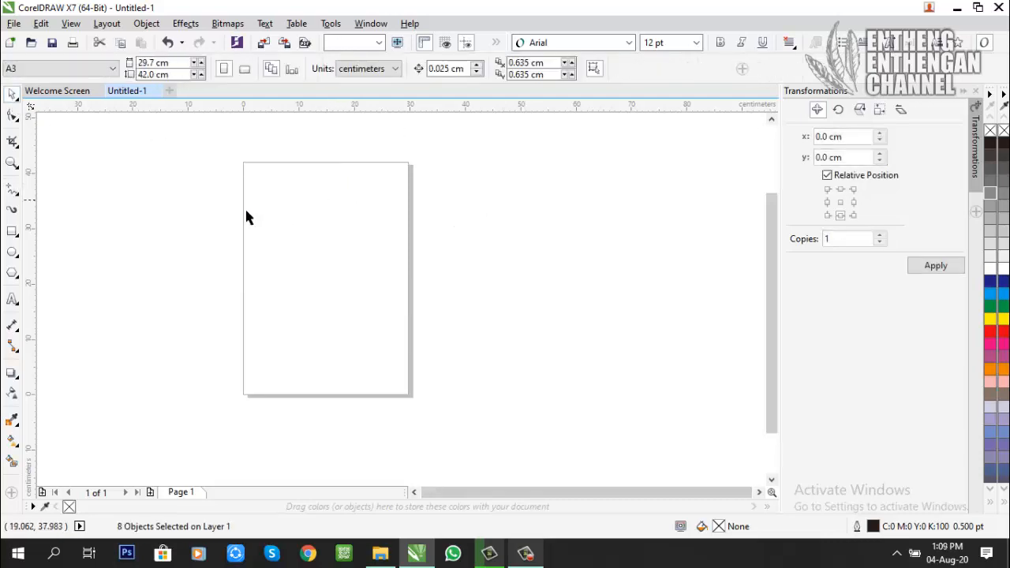
Step: Draw a large closed, branching shape about 76 by 47 cm across the page with the Freehand tool and deselect it
left_click(11, 194)
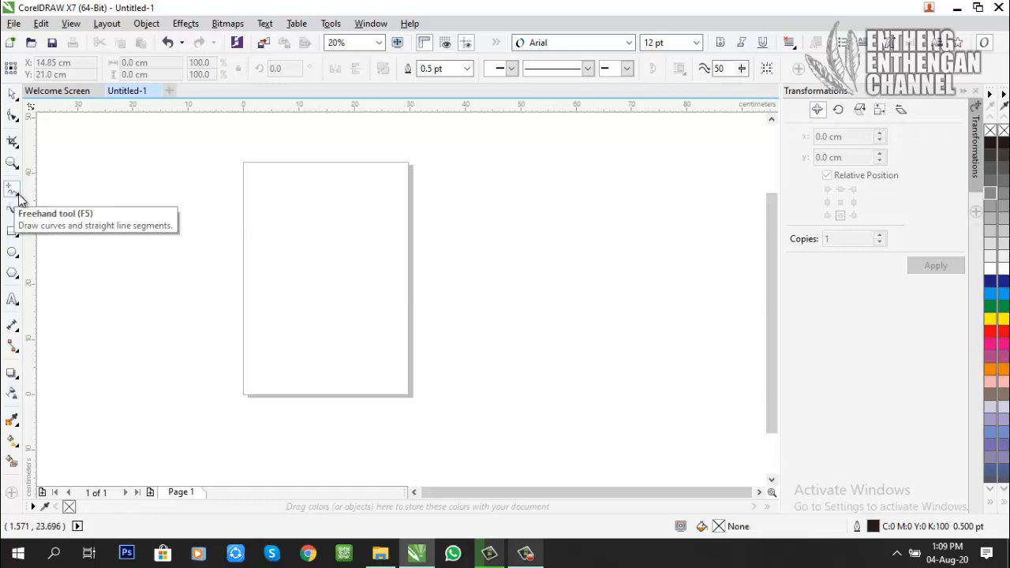
left_click(19, 197)
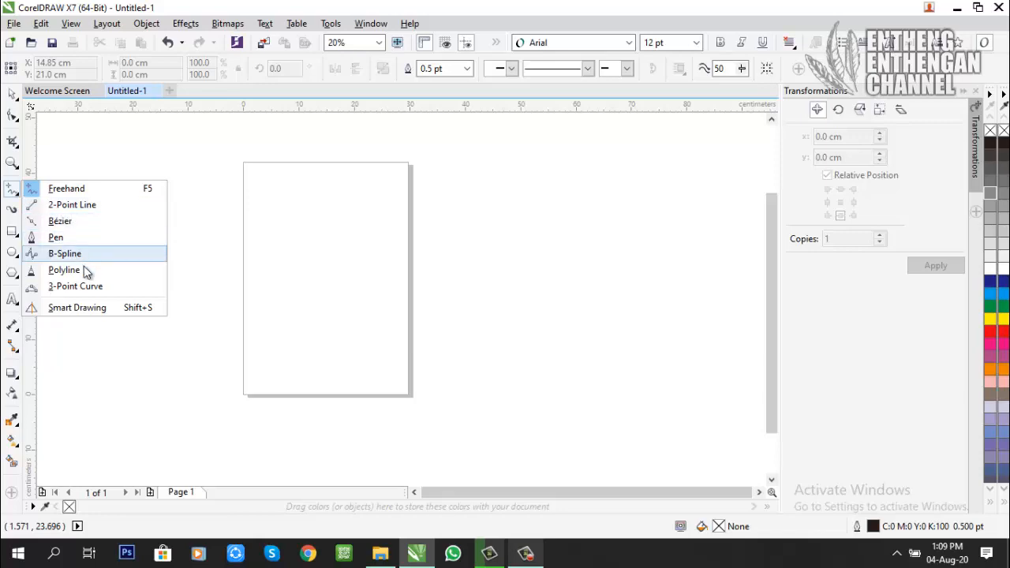
left_click(89, 187)
mouse_move(242, 286)
left_mouse_down()
mouse_move(472, 174)
mouse_move(481, 259)
mouse_move(339, 328)
mouse_move(473, 349)
mouse_move(318, 402)
mouse_move(279, 334)
mouse_move(108, 369)
mouse_move(200, 315)
left_mouse_up()
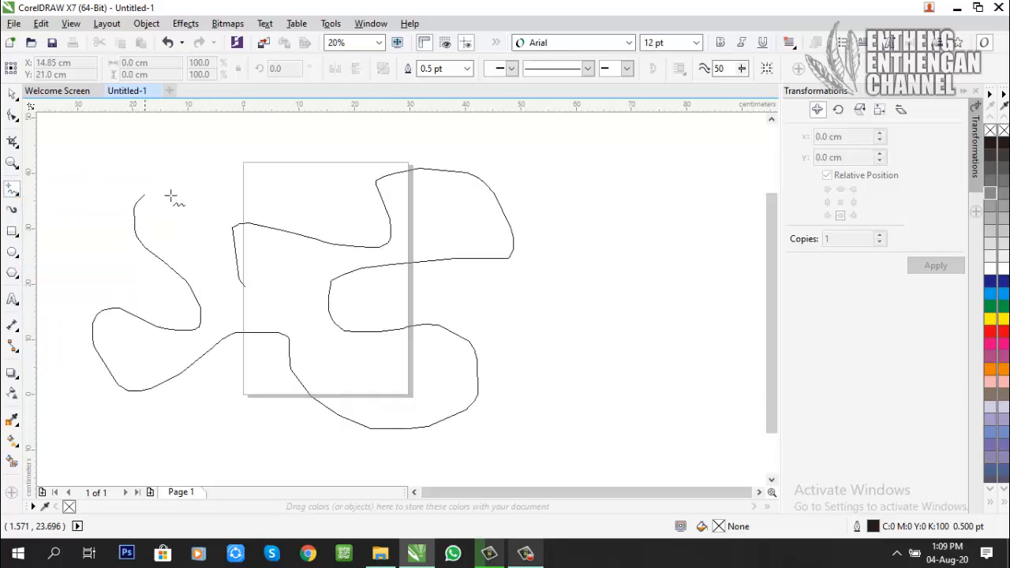
mouse_move(182, 234)
left_mouse_down()
mouse_move(195, 208)
mouse_move(192, 169)
left_mouse_up()
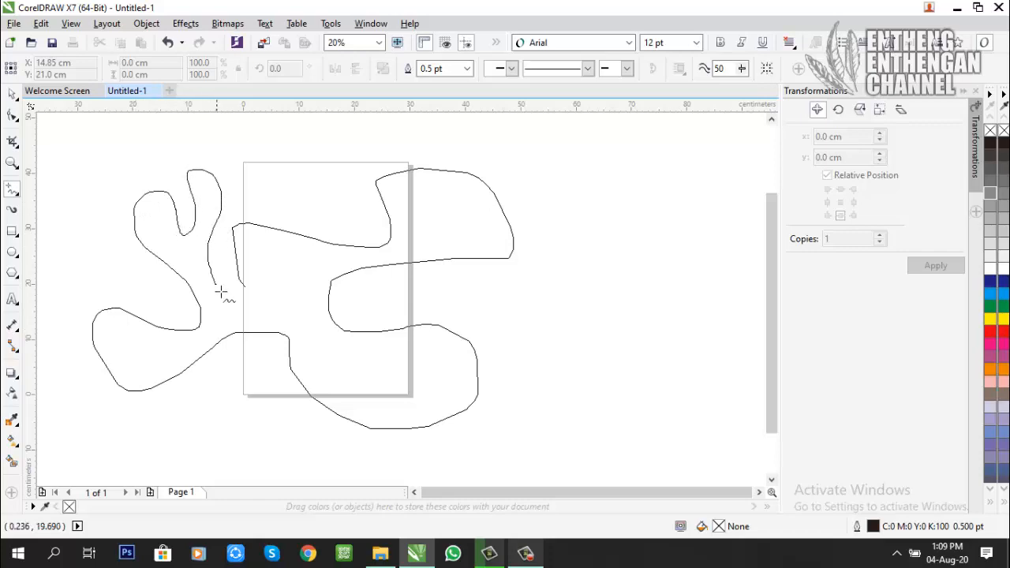
mouse_move(221, 291)
left_mouse_down()
mouse_move(242, 308)
mouse_move(276, 284)
mouse_move(259, 272)
mouse_move(245, 293)
mouse_move(253, 284)
left_mouse_up()
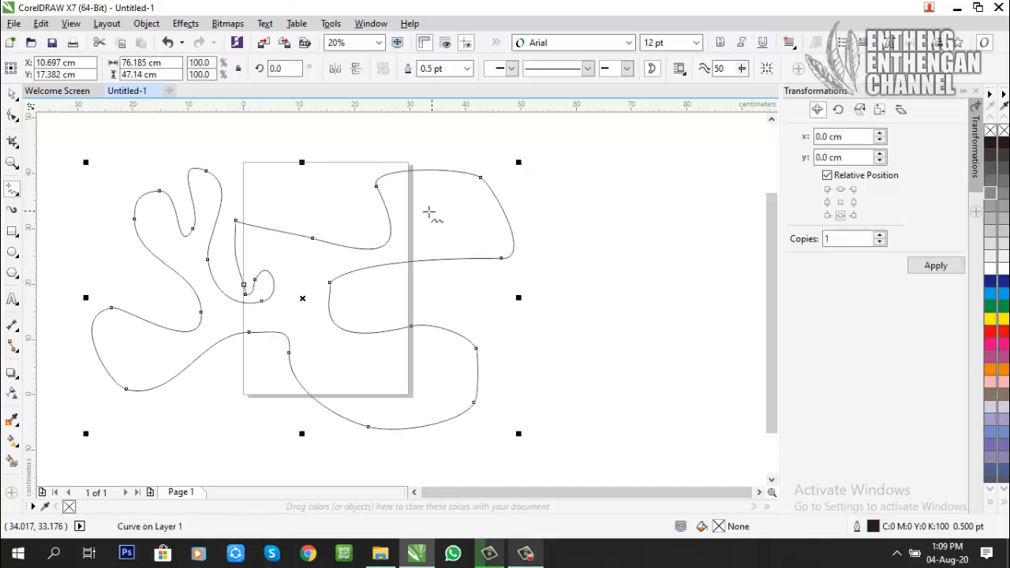
key("space")
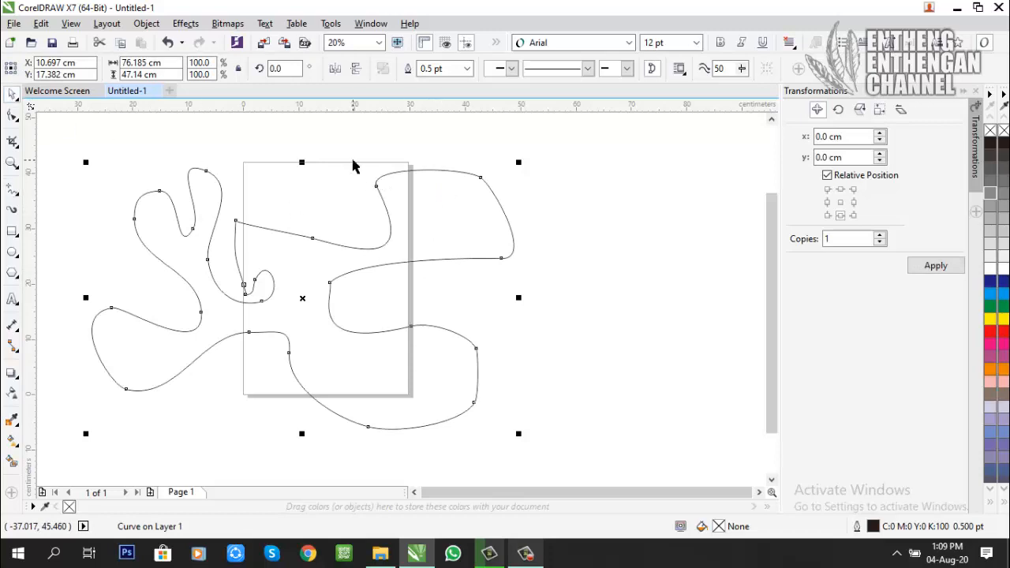
key("Escape")
Step: Draw two more closed freehand shapes beside the large one, about 22 by 46 cm and a T-like one about 20 by 32 cm
mouse_move(592, 340)
left_mouse_down()
mouse_move(592, 296)
mouse_move(633, 198)
mouse_move(708, 214)
mouse_move(709, 393)
mouse_move(643, 411)
mouse_move(643, 322)
mouse_move(597, 358)
left_mouse_up()
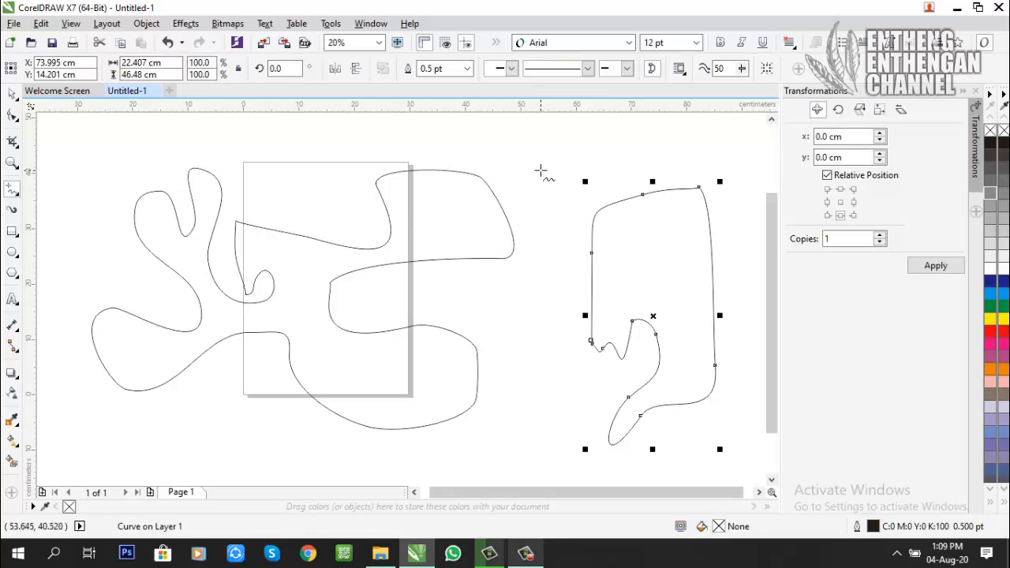
left_click_drag(541, 172, 544, 207)
mouse_move(535, 272)
left_mouse_down()
mouse_move(554, 297)
mouse_move(571, 186)
mouse_move(580, 169)
mouse_move(617, 152)
left_mouse_up()
mouse_move(561, 132)
left_mouse_down()
mouse_move(507, 134)
mouse_move(545, 166)
left_mouse_up()
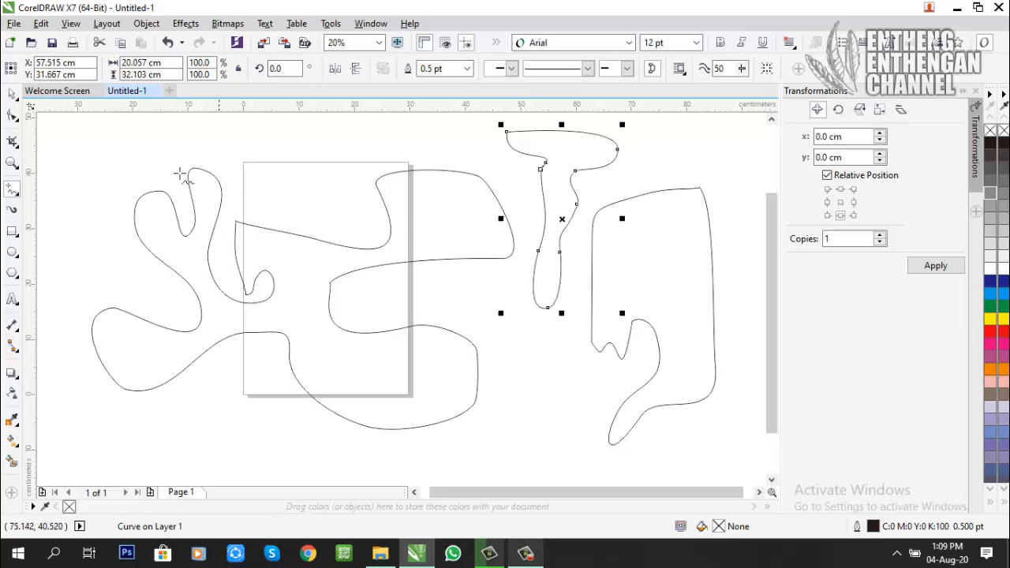
Step: Fill the T-like freehand shape with green
left_click(473, 158)
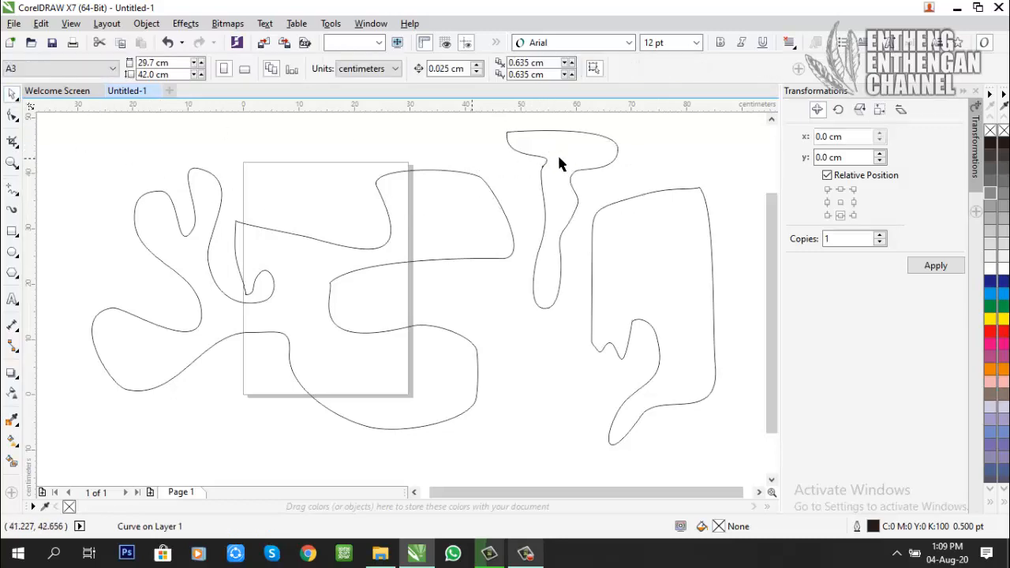
left_click(557, 155)
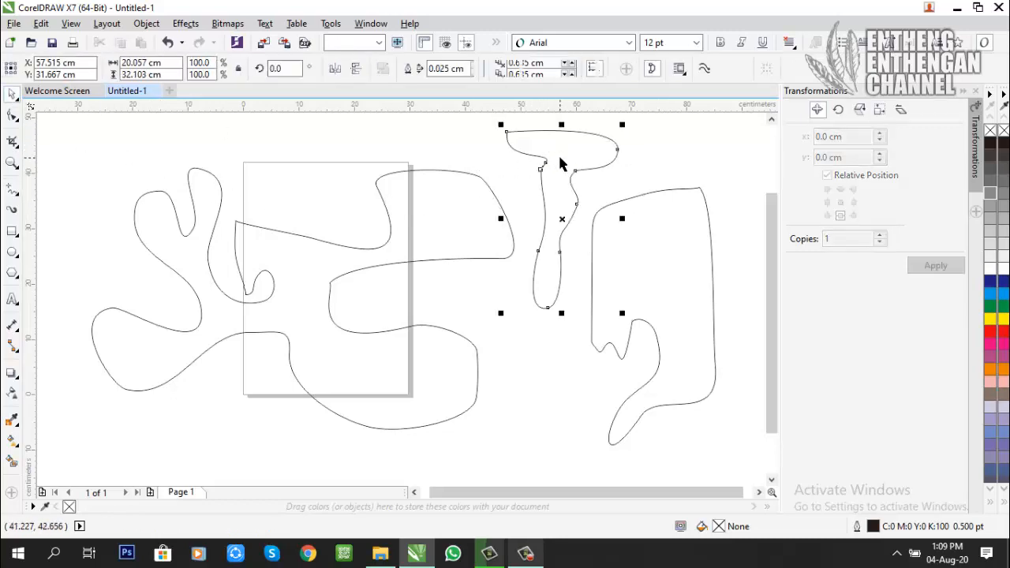
left_click(480, 146)
left_click(569, 147)
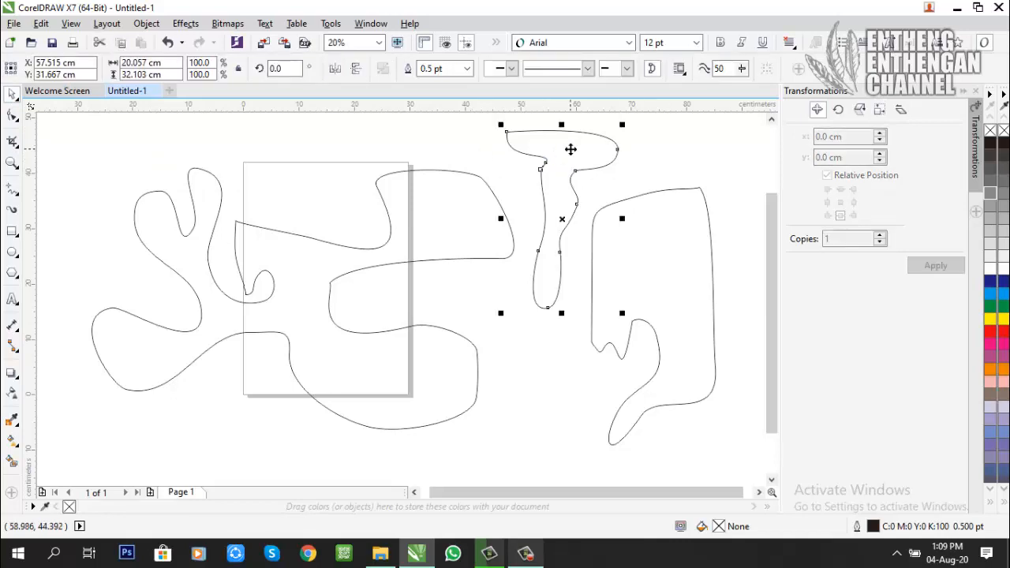
left_click(988, 305)
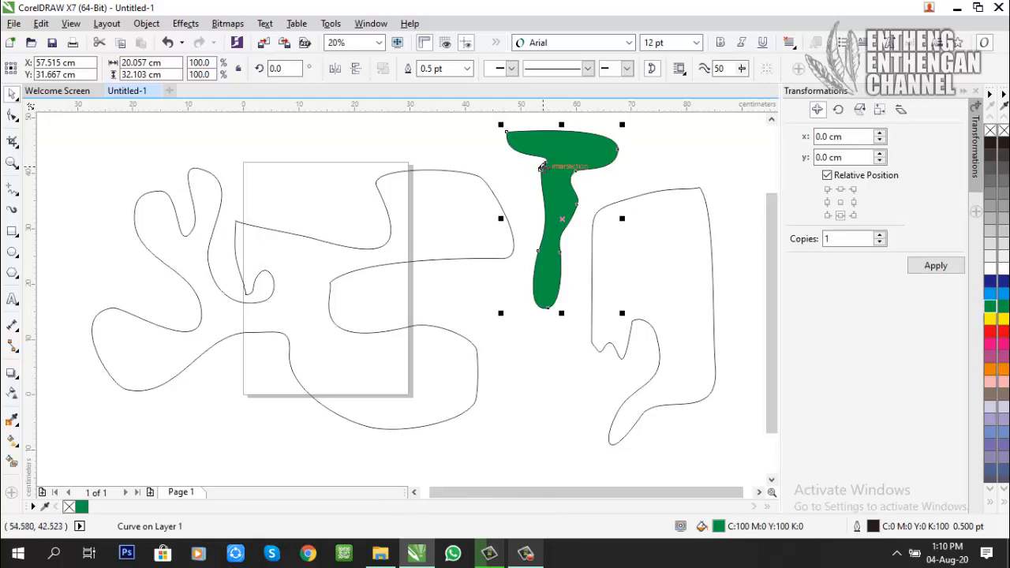
Step: Fill the tall freehand shape with light blue and the large branching shape with dark blue
left_click(621, 231)
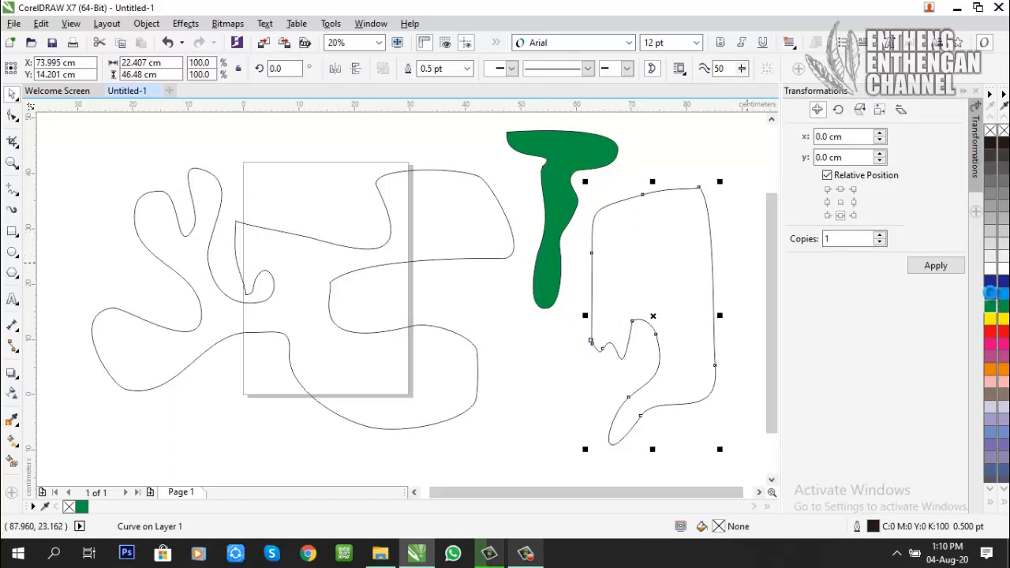
left_click(988, 294)
left_click(448, 233)
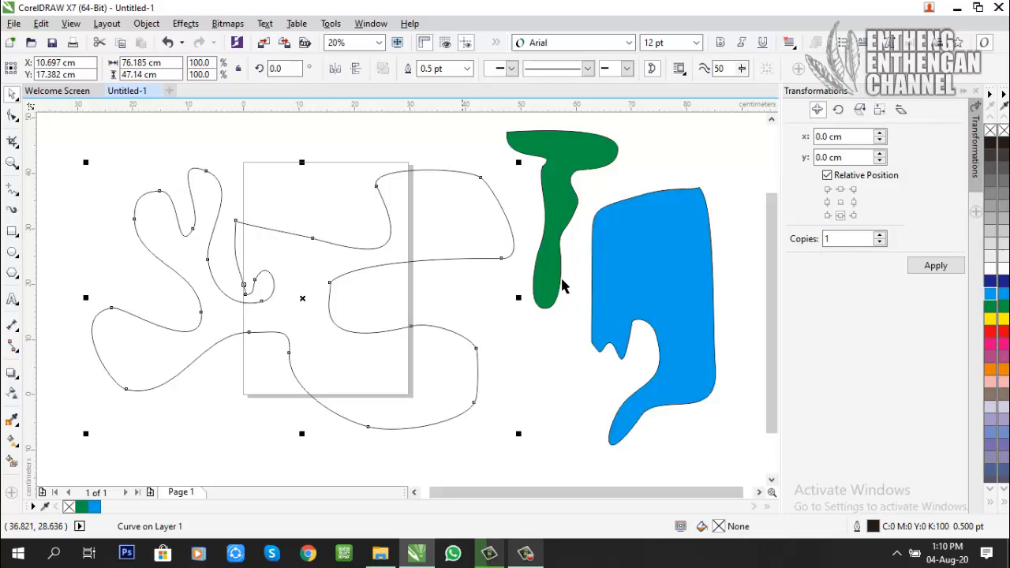
left_click(988, 282)
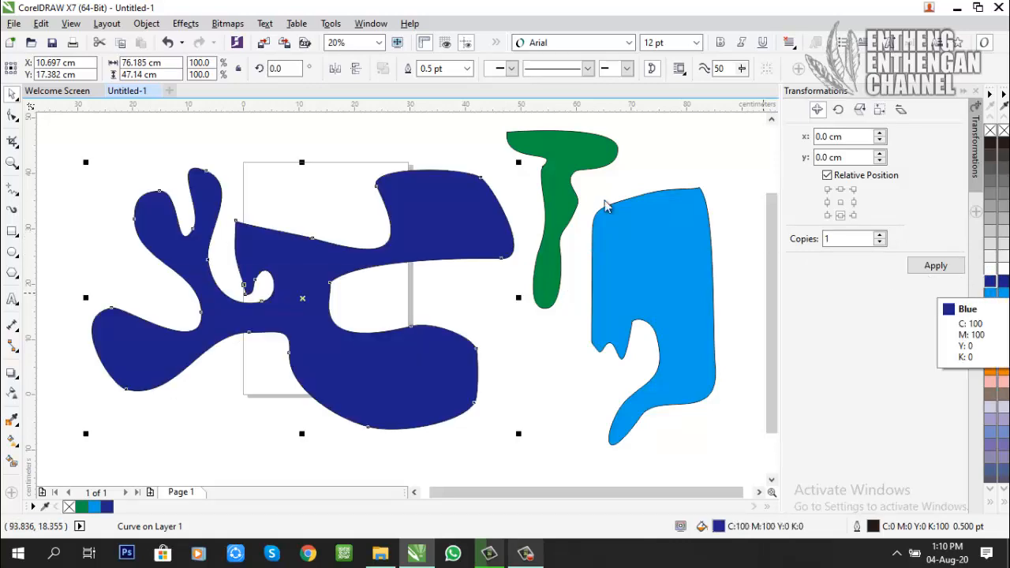
left_click(462, 151)
left_click(685, 237)
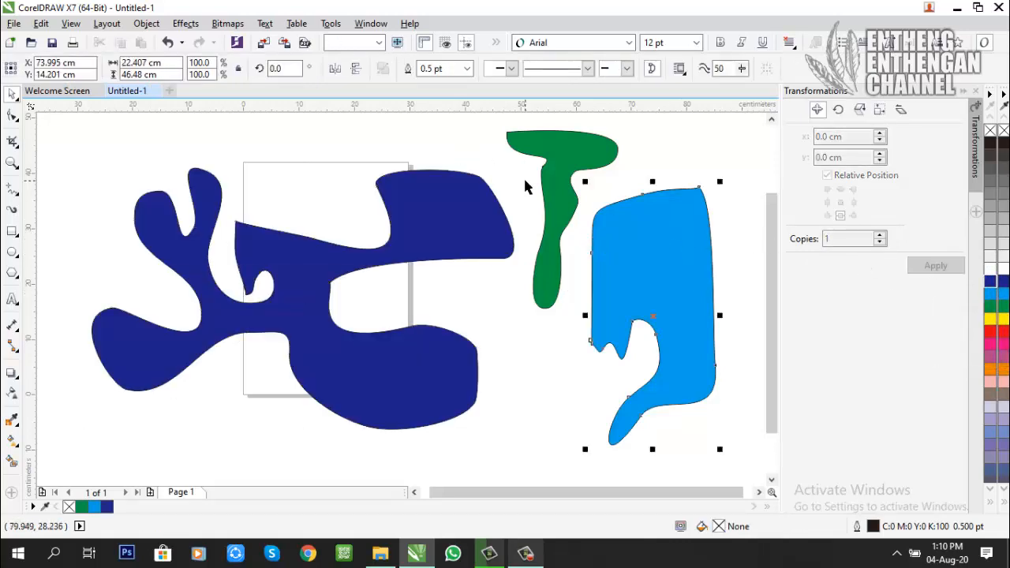
left_click(442, 222)
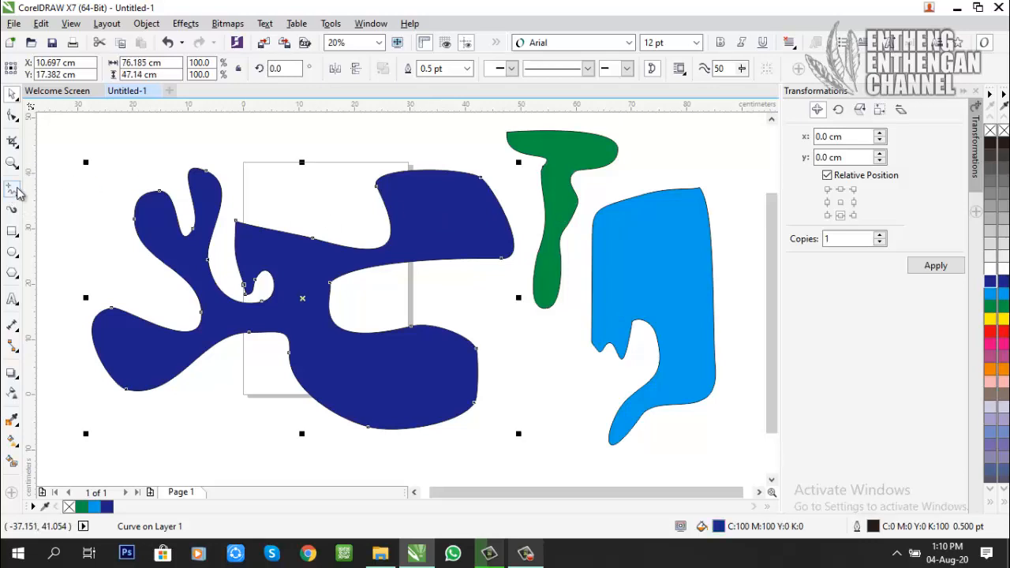
Step: Draw a narrow closed freehand shape about 26 by 16 cm above the dark blue shape's left branches and fill it with light grey
mouse_move(113, 155)
left_mouse_down()
mouse_move(227, 132)
mouse_move(142, 155)
mouse_move(83, 194)
left_mouse_up()
key("space")
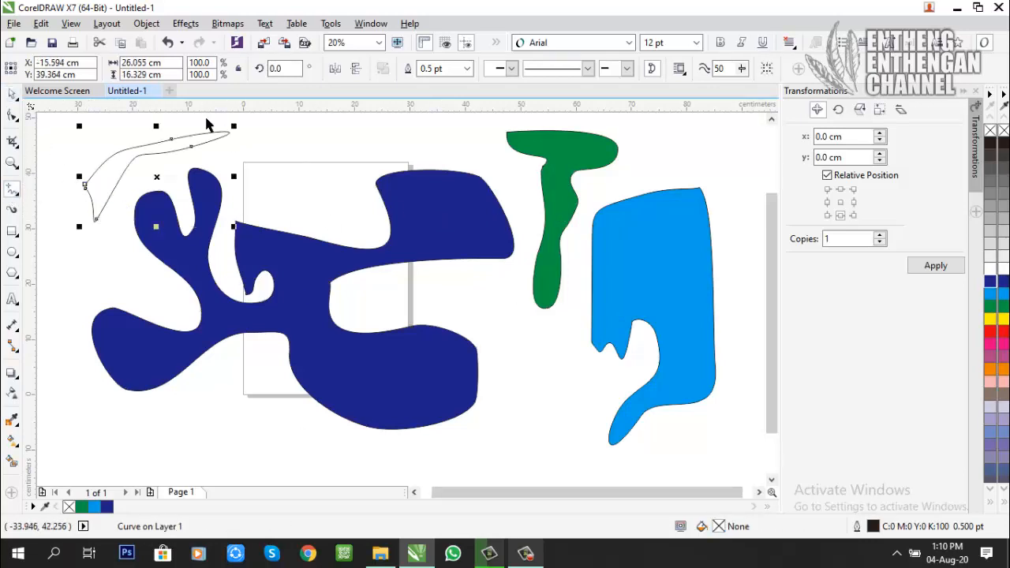
left_click(1000, 224)
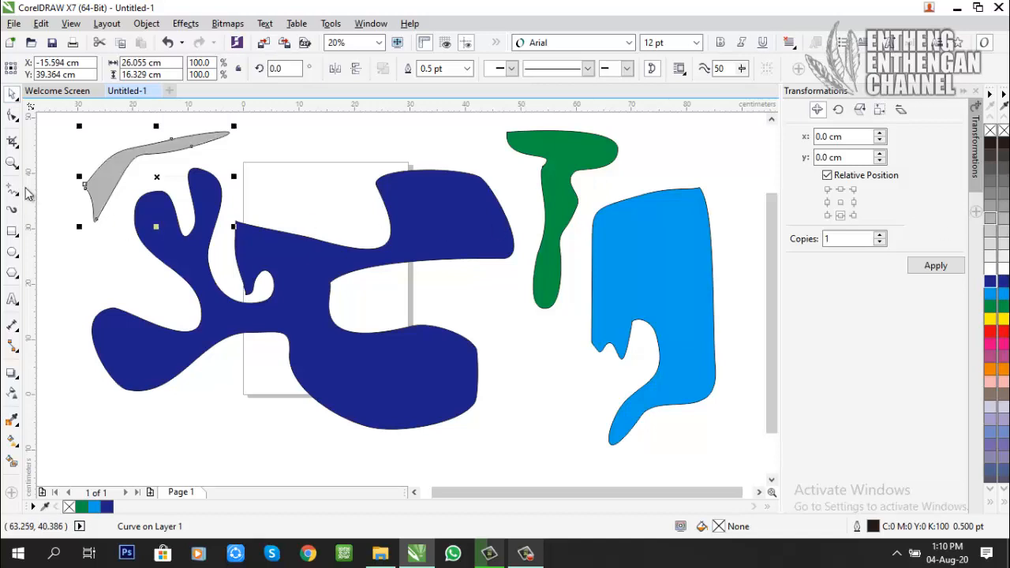
Step: Draw an open freehand outline about 32 by 16 cm above the dark blue shape and move its lower end node with the Shape tool
mouse_move(289, 181)
left_mouse_down()
mouse_move(383, 136)
mouse_move(463, 134)
mouse_move(355, 167)
mouse_move(350, 213)
mouse_move(338, 219)
mouse_move(320, 198)
mouse_move(290, 190)
left_mouse_up()
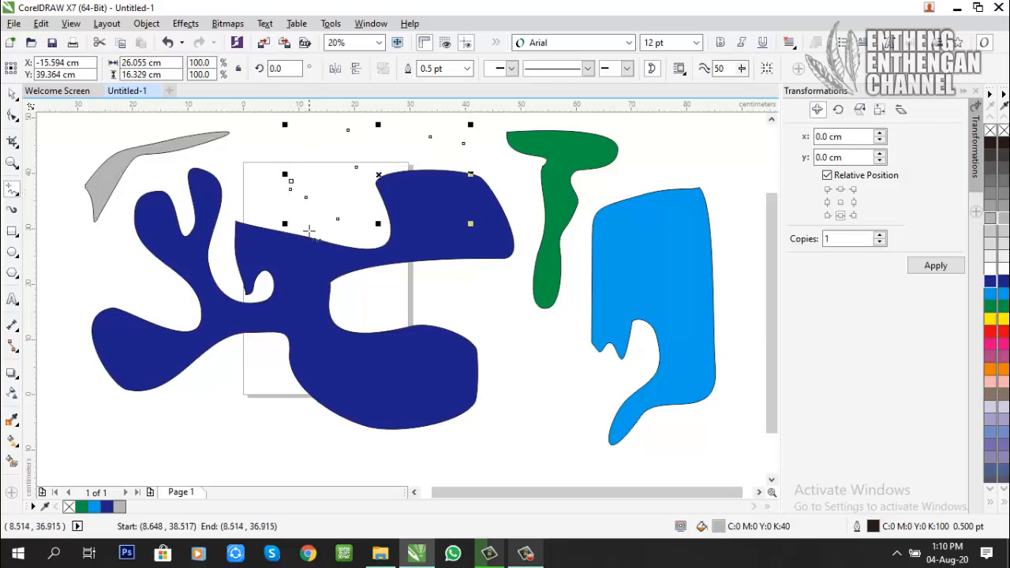
left_click(16, 96)
left_click(13, 116)
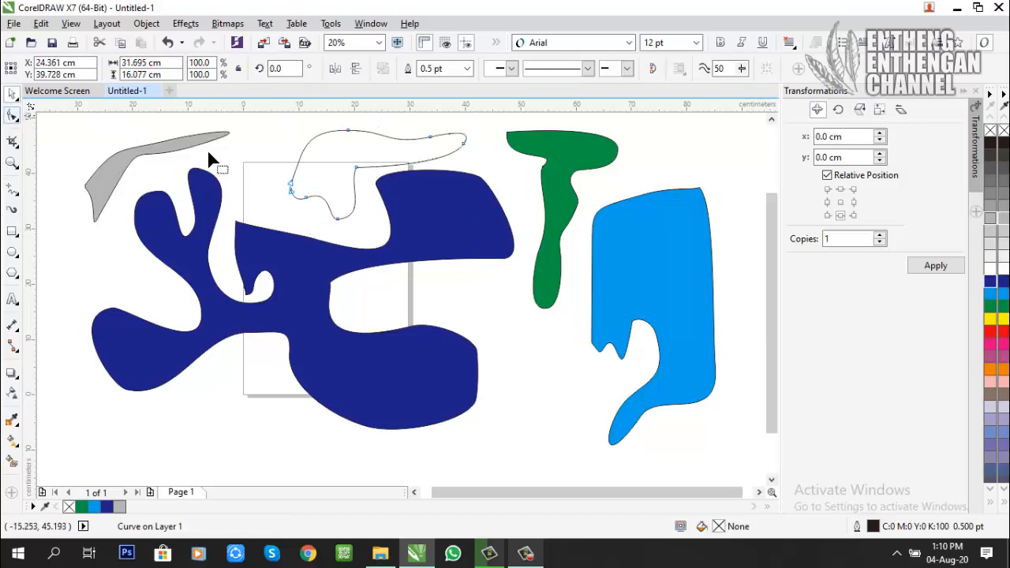
scroll(300, 187, "up", 7)
left_click(321, 205)
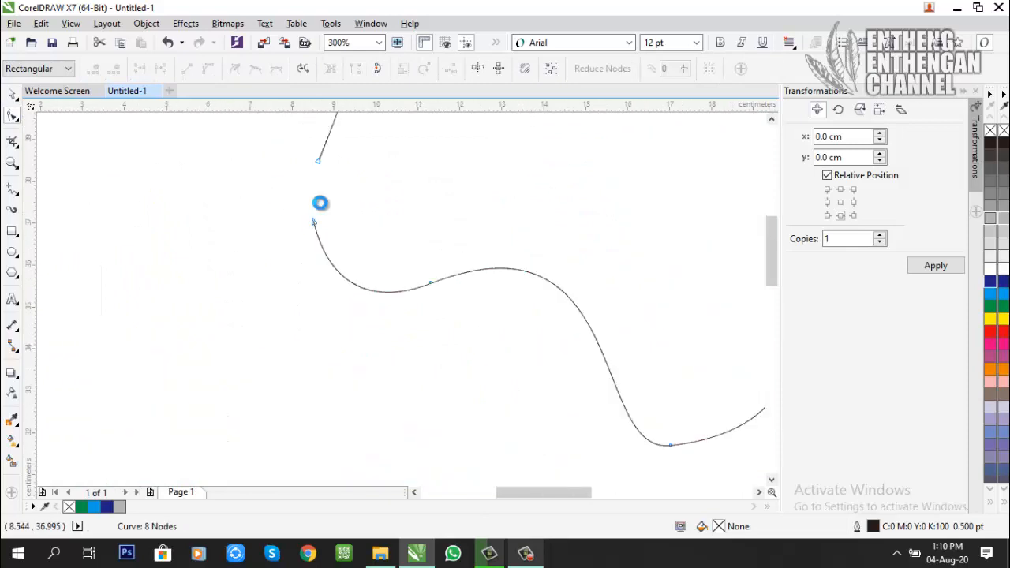
scroll(315, 245, "up", 1)
left_click_drag(305, 298, 289, 245)
scroll(288, 245, "down", 6)
scroll(289, 247, "down", 2)
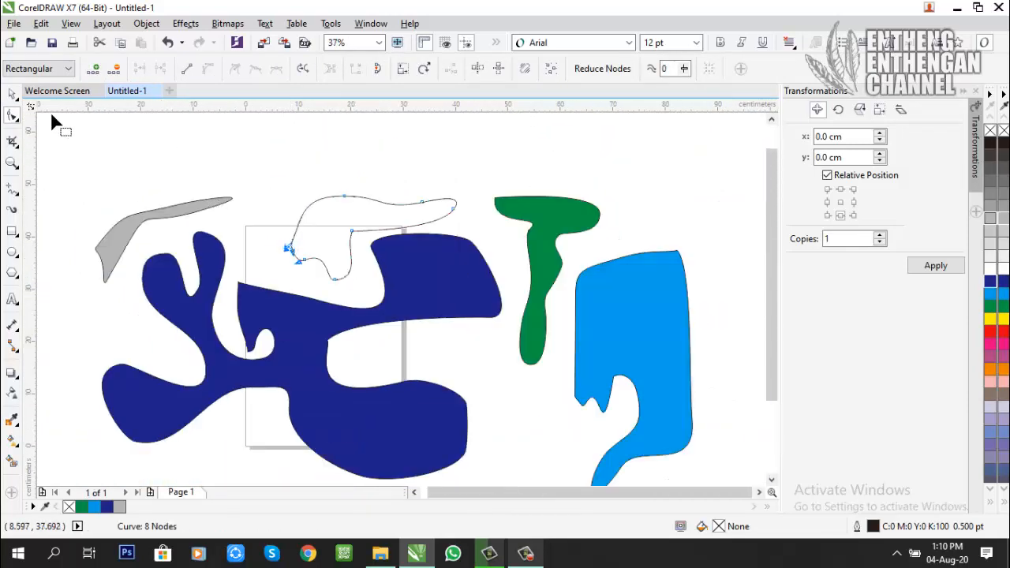
Step: Try to fill the open freehand outline with dark blue and with red, and examine the gap between its end nodes
left_click(12, 93)
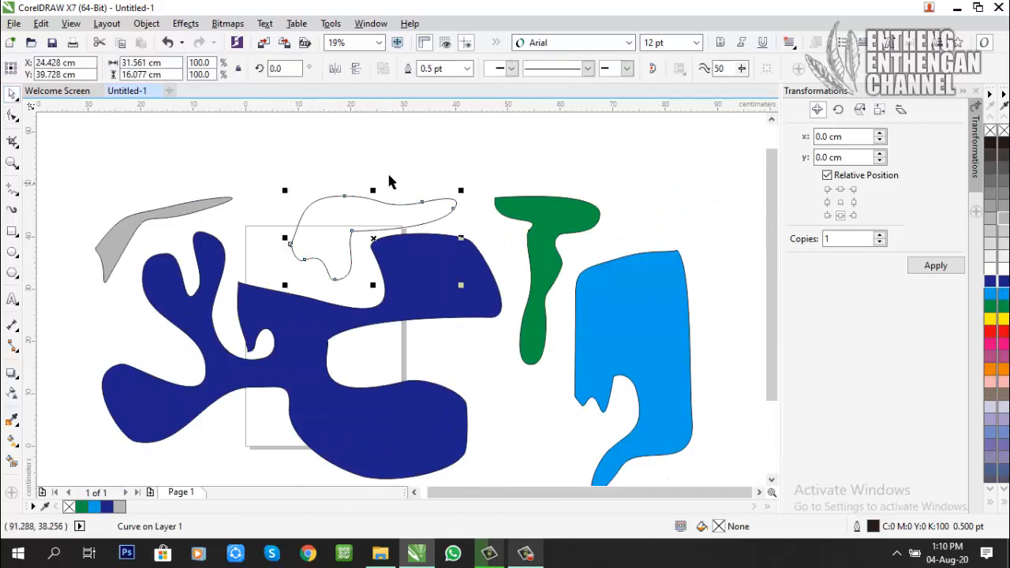
left_click(999, 281)
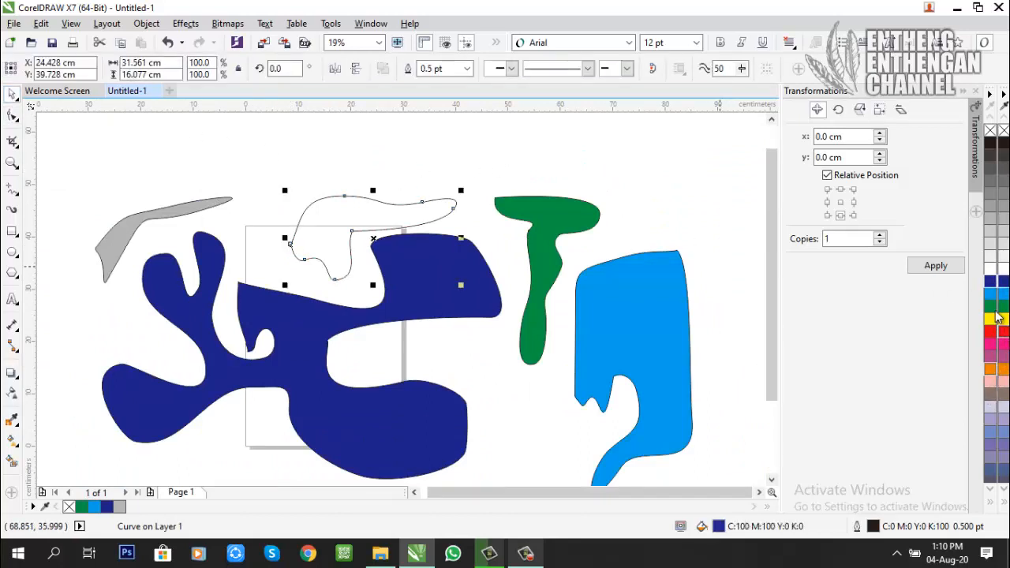
left_click(993, 331)
scroll(281, 239, "up", 10)
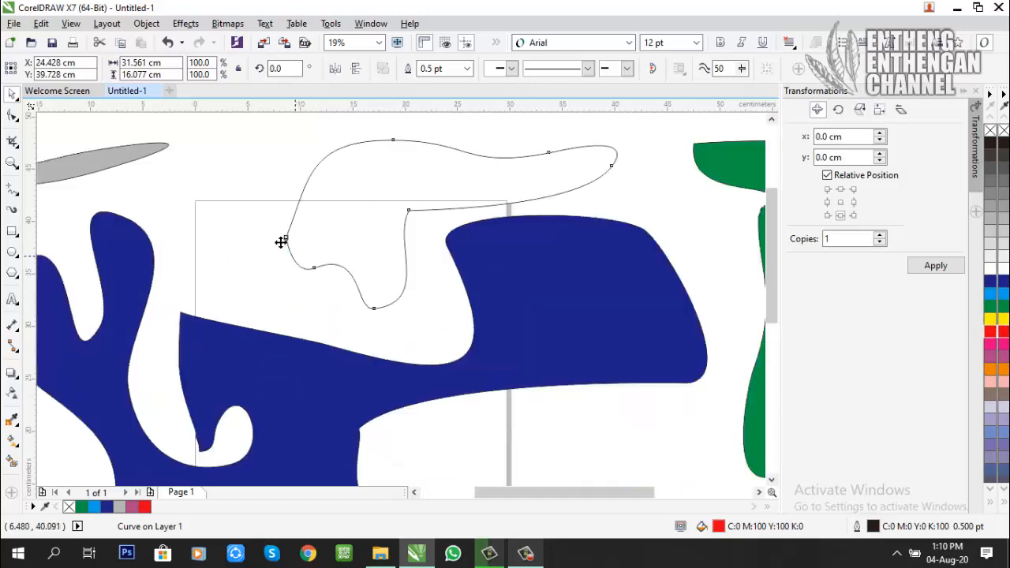
Step: Close the open freehand outline by moving its lower end node onto the upper end node with the Shape tool
left_click(14, 139)
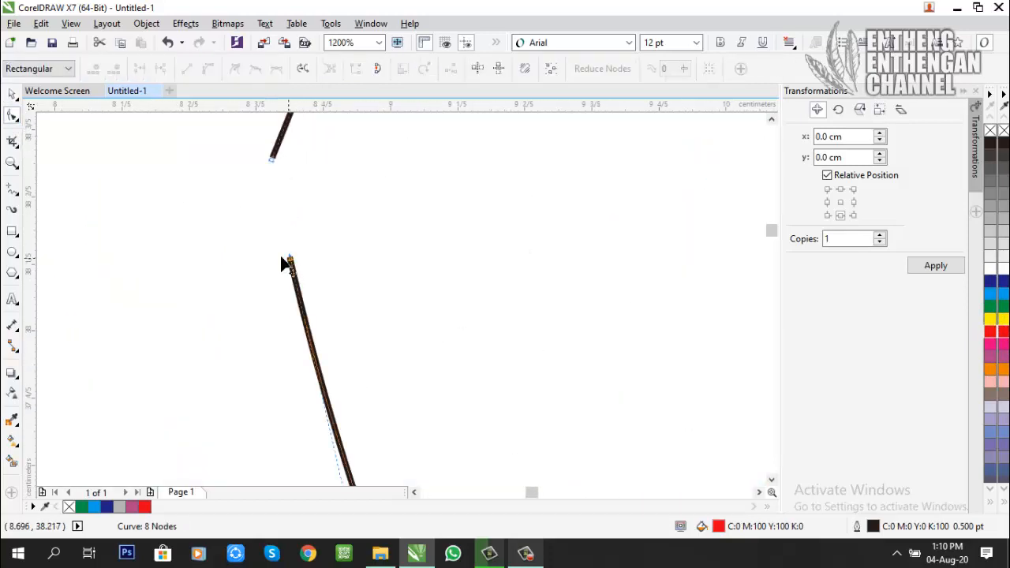
left_click_drag(285, 258, 272, 159)
scroll(252, 228, "down", 10)
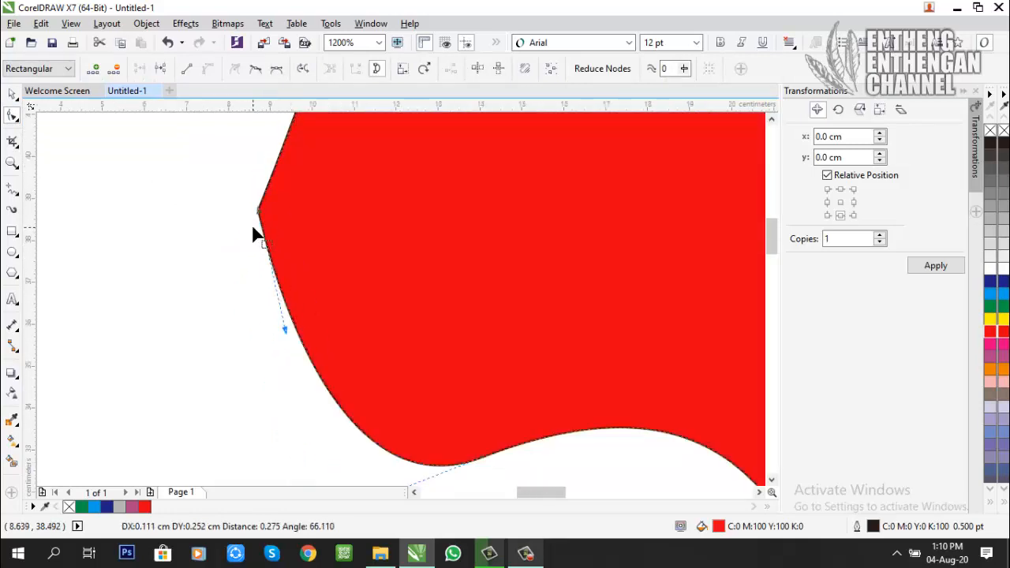
Step: Fill the closed freehand shape with 80% black and select the dark blue, light blue and light grey shapes one after another
left_click(13, 93)
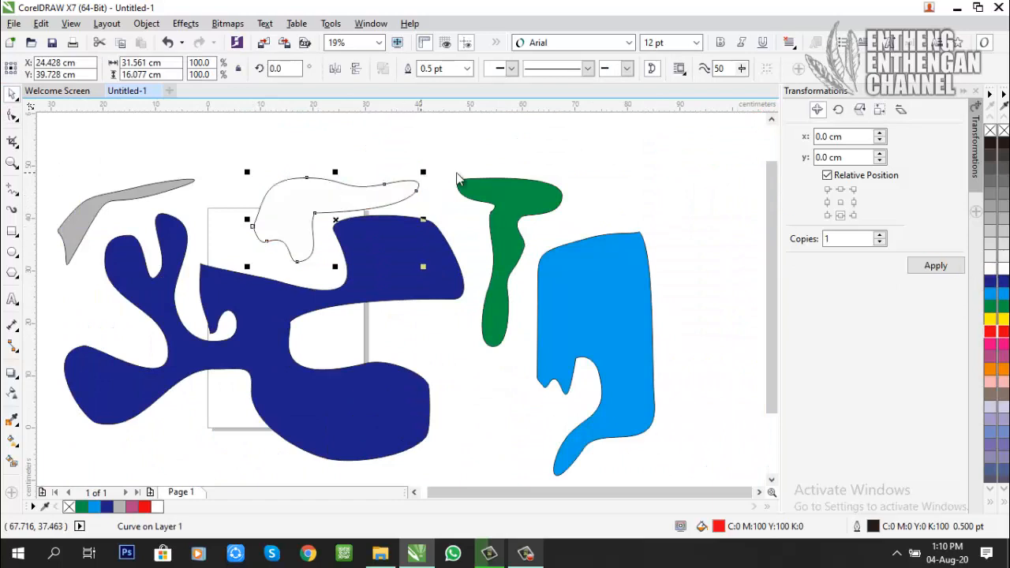
left_click_drag(426, 226, 385, 187)
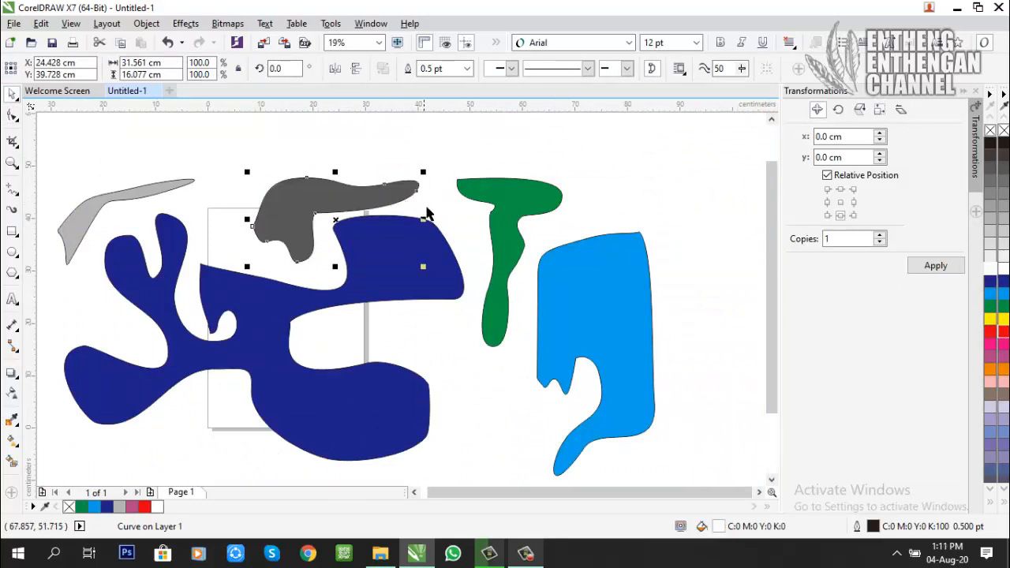
left_click(341, 142)
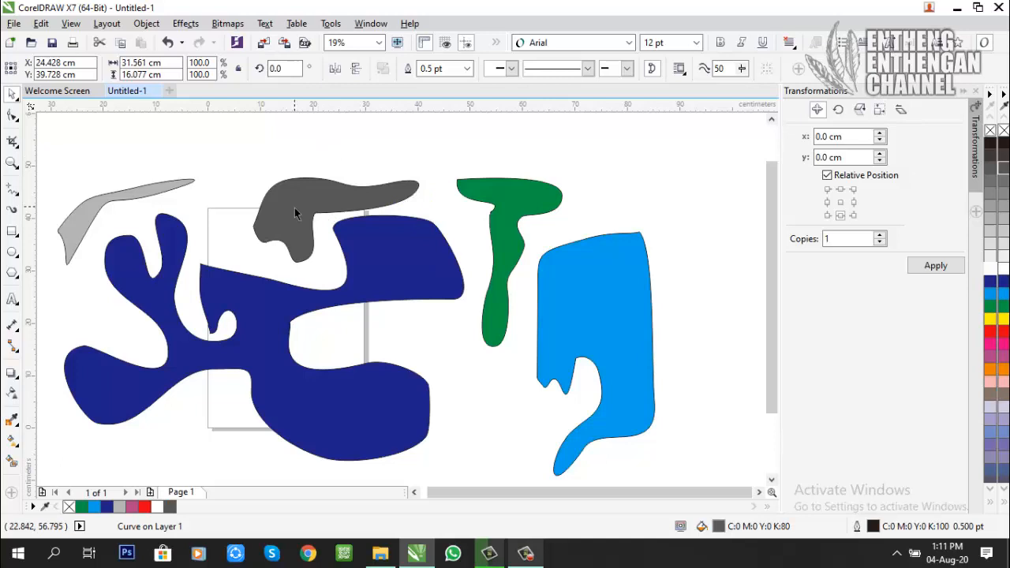
left_click(242, 298)
left_click(592, 267)
left_click(123, 197)
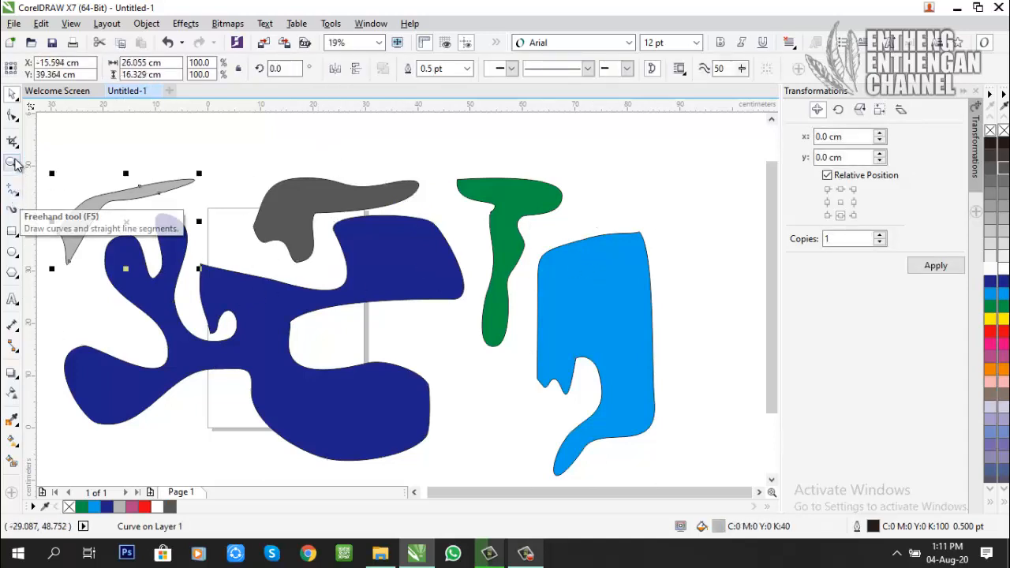
Step: Draw a closed zigzag shape about 36 by 14 cm with the Polyline tool above the dark grey shape and fill it with dark blue
left_click(20, 201)
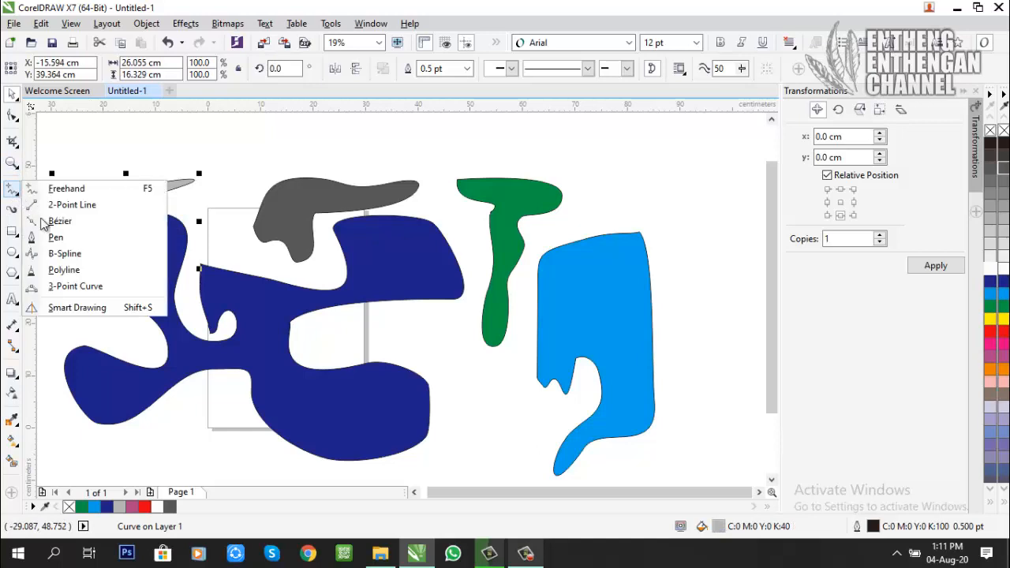
left_click(65, 270)
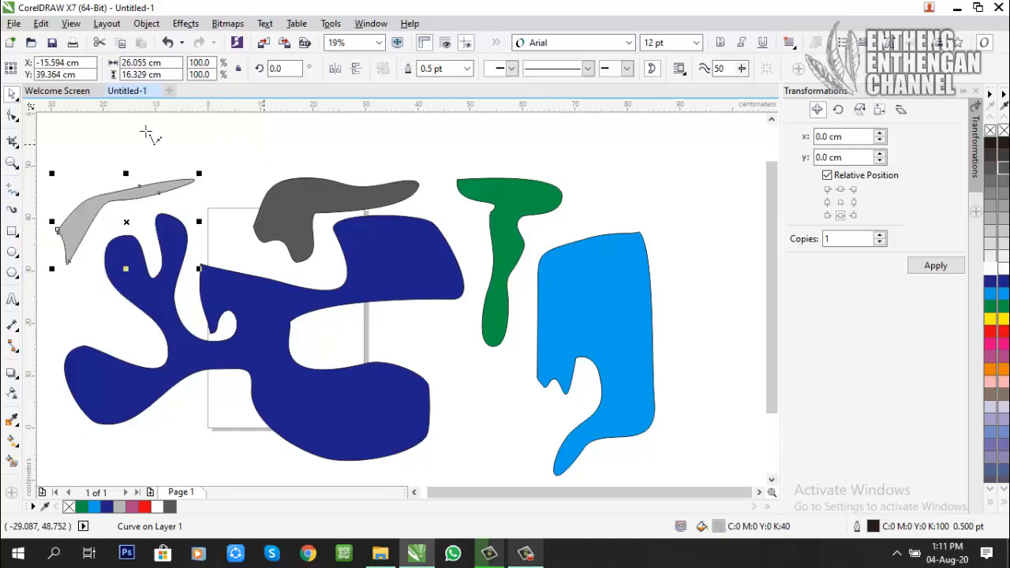
left_click(254, 154)
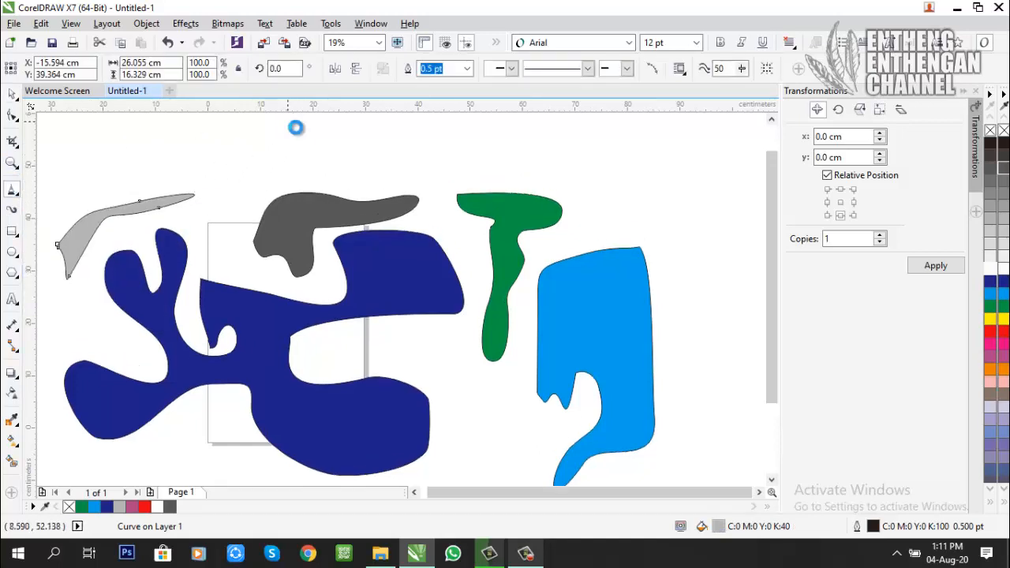
left_click(302, 134)
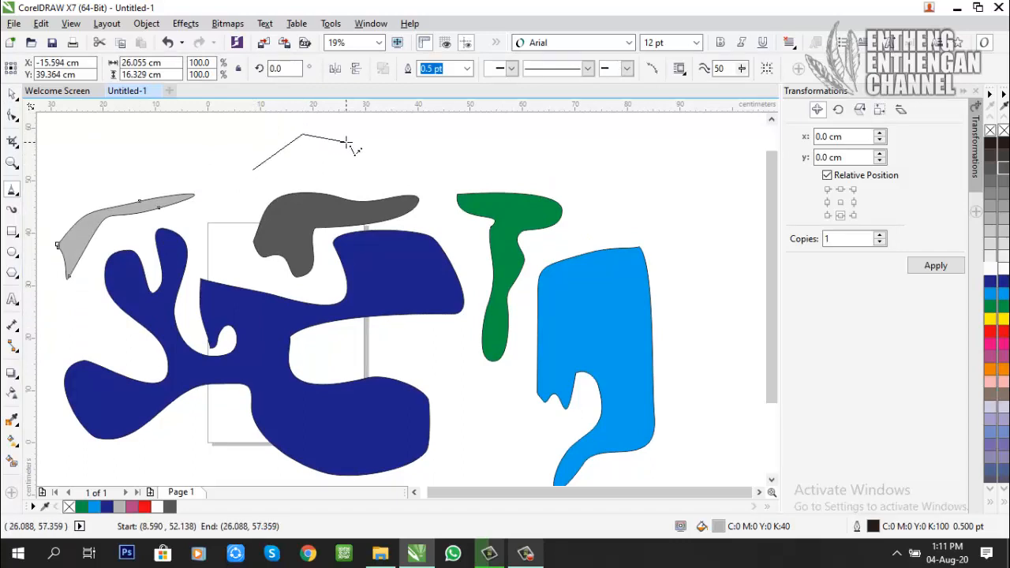
left_click(365, 140)
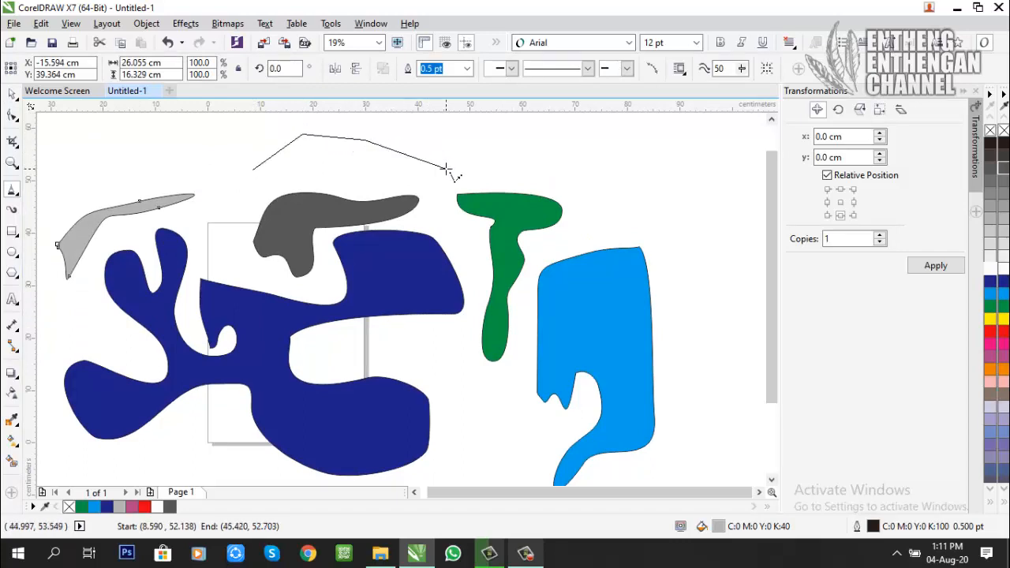
left_click(365, 168)
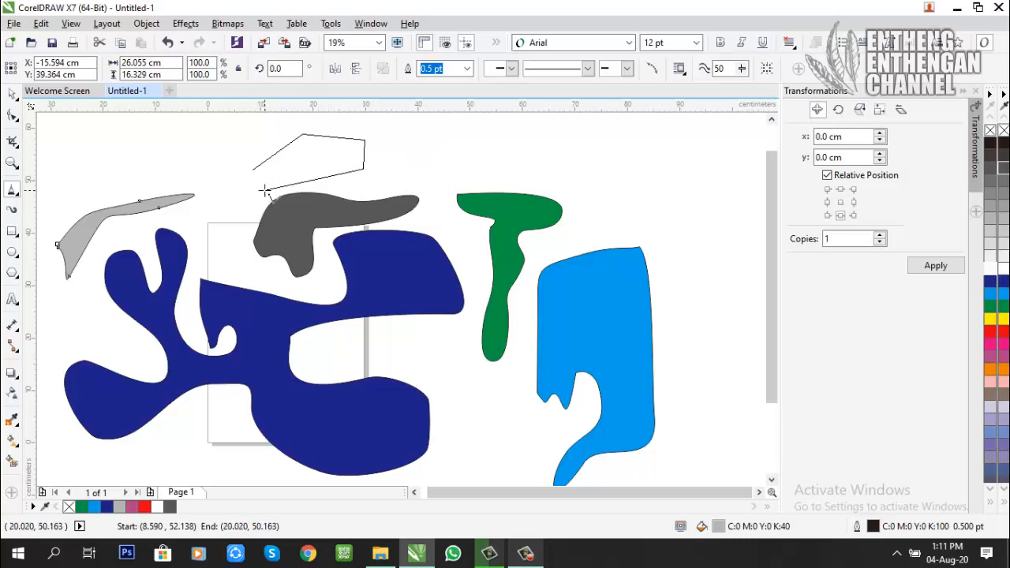
left_click(175, 168)
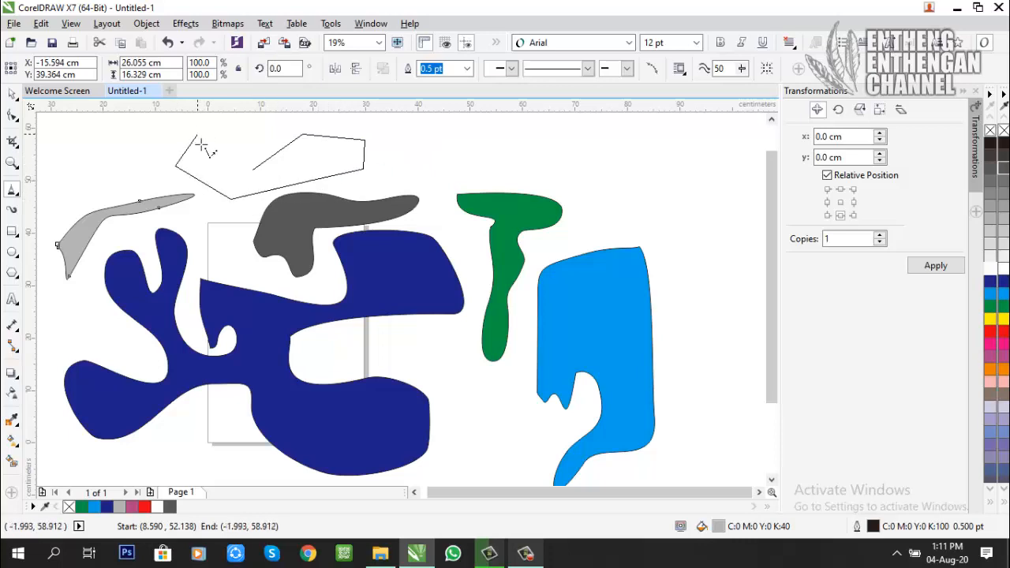
left_click(223, 164)
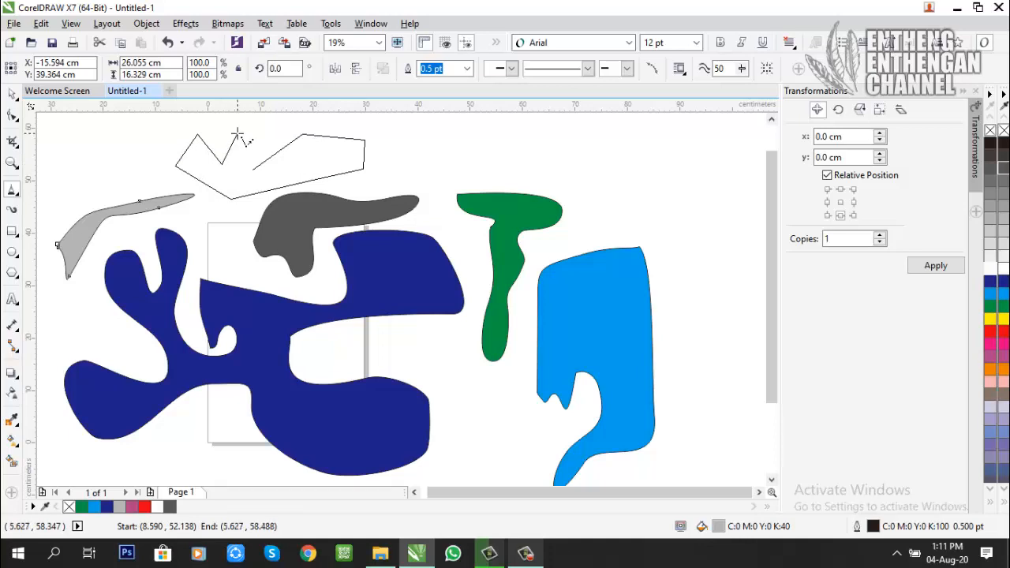
left_click(238, 134)
left_click(262, 124)
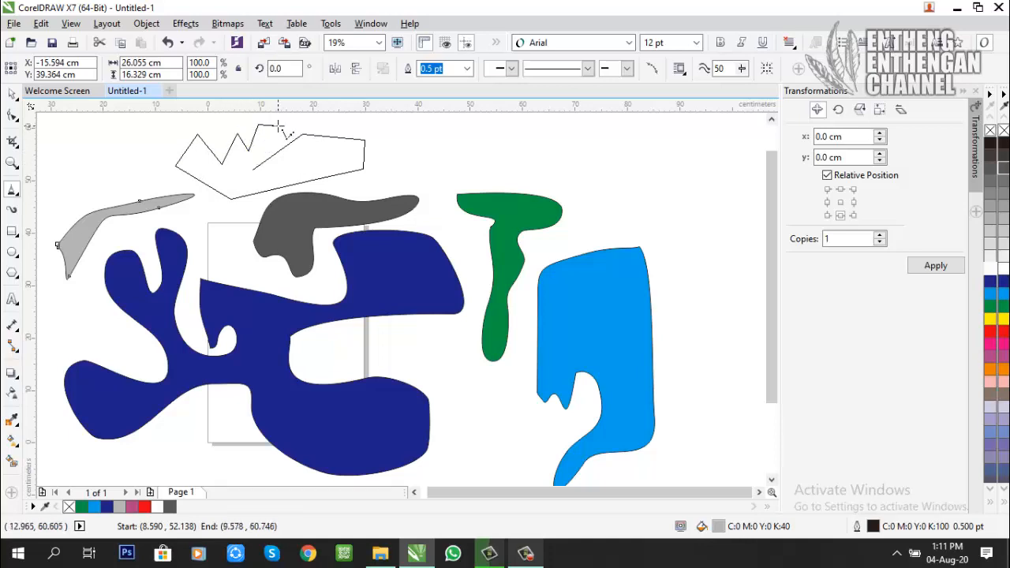
left_click(277, 125)
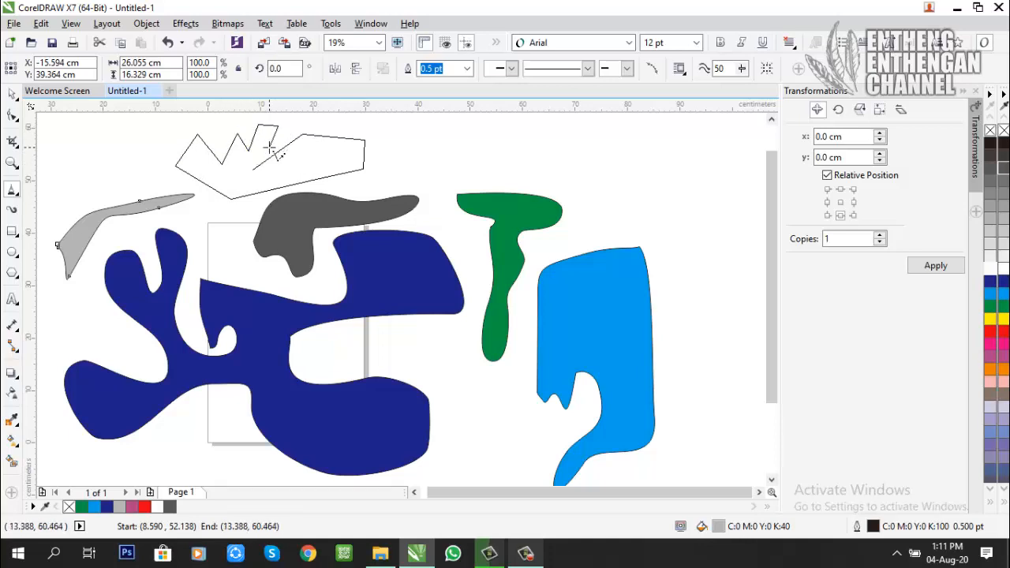
left_click(236, 179)
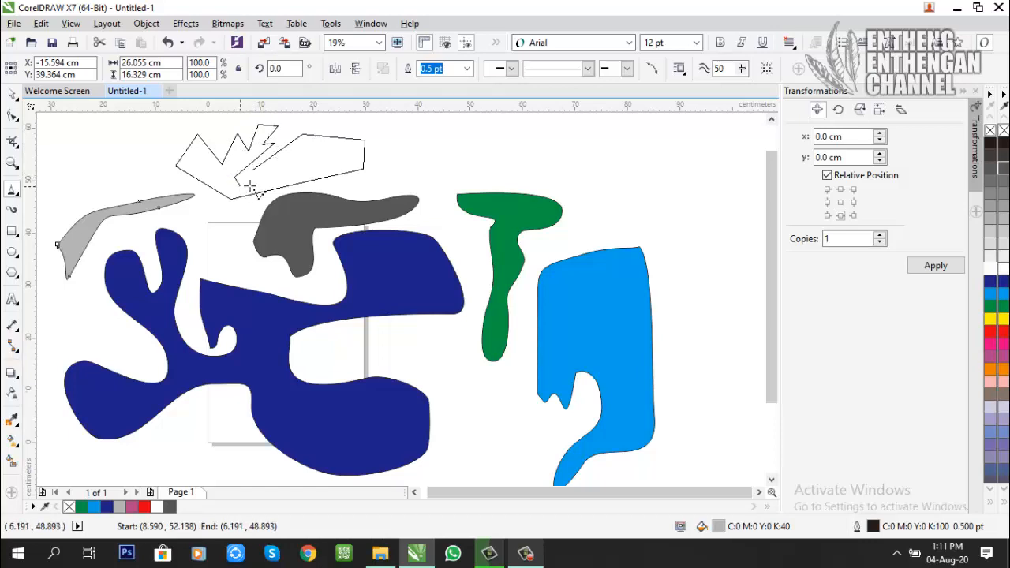
left_click(319, 164)
left_click(309, 152)
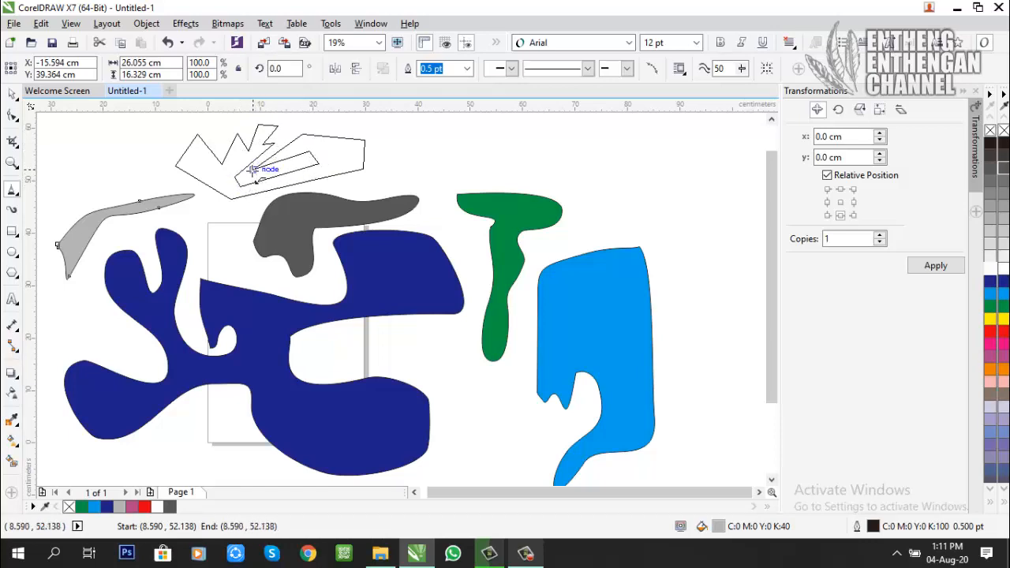
left_click(253, 168)
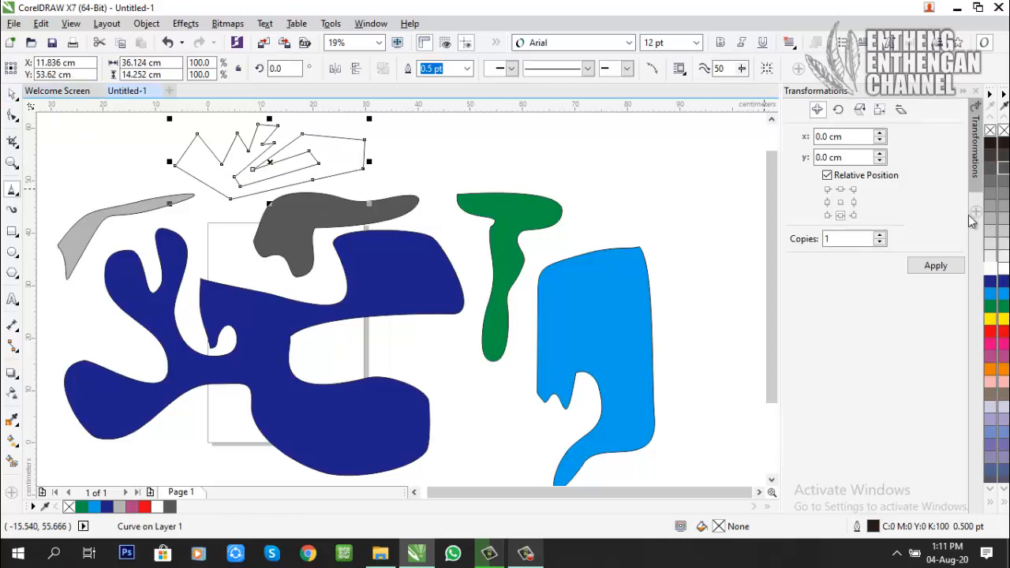
left_click(993, 280)
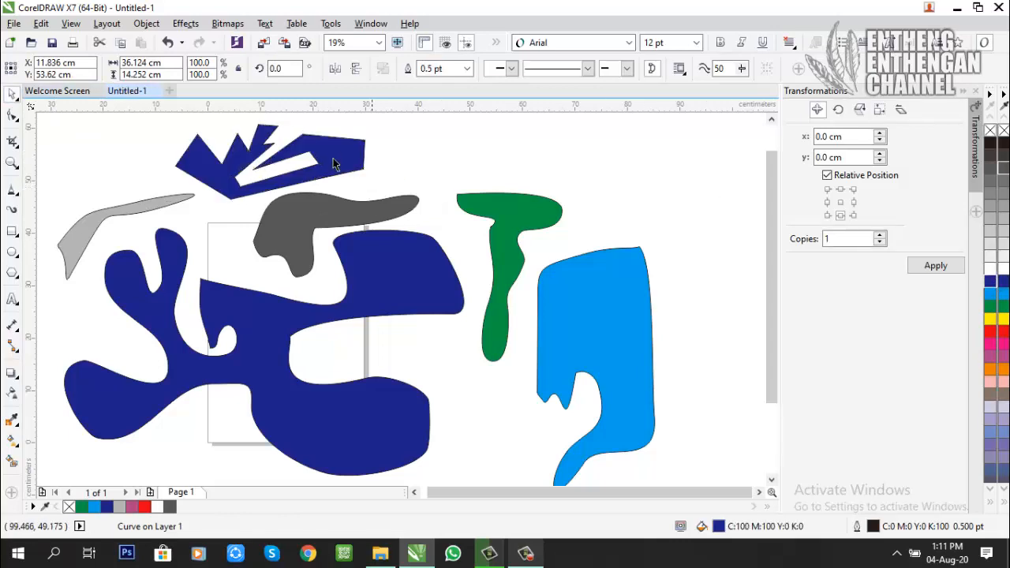
Step: Move the zigzag polyline shape's left corner outward and raise the node of its first notch with the Shape tool
left_click(11, 195)
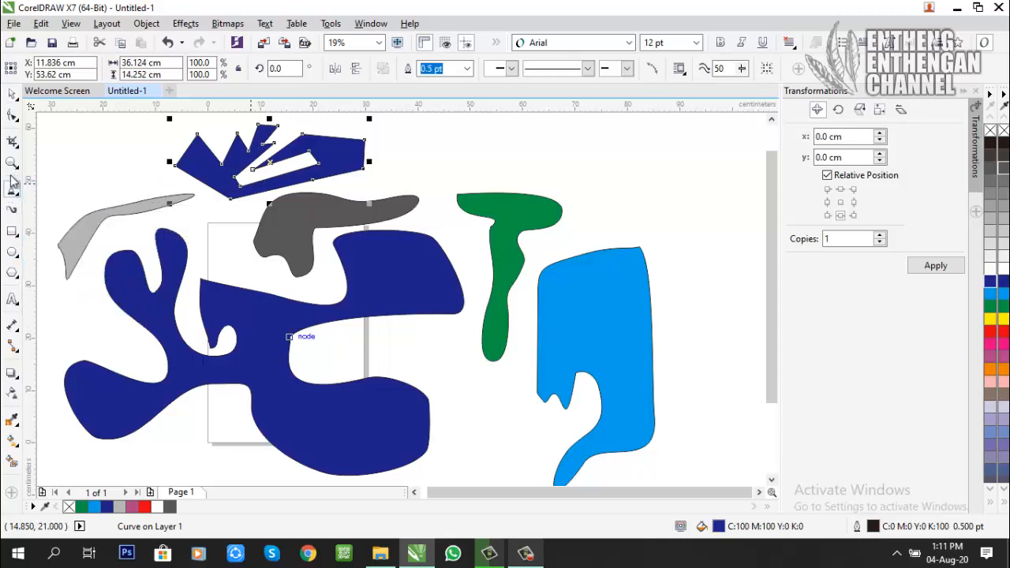
left_click(11, 116)
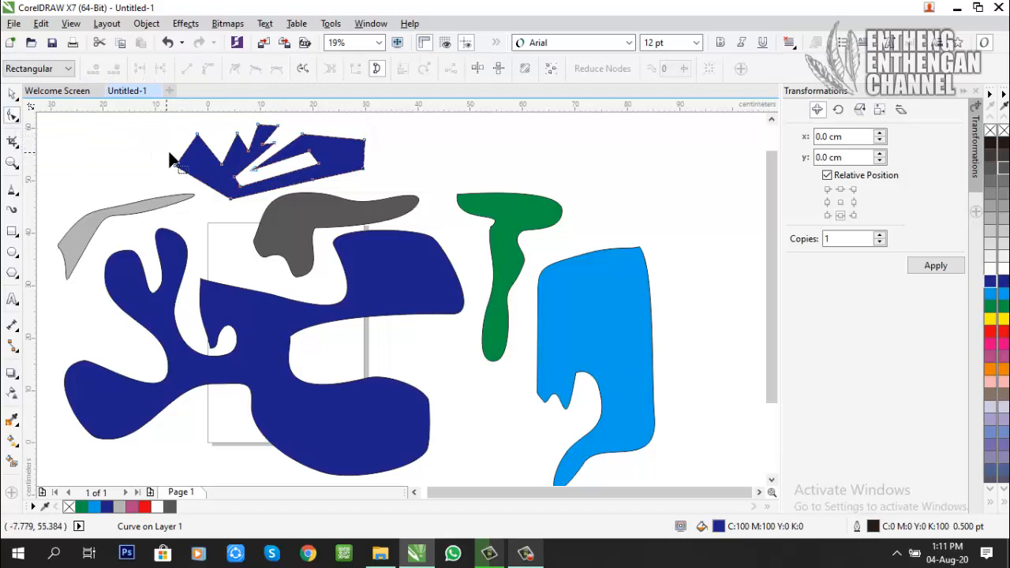
scroll(258, 160, "up", 3)
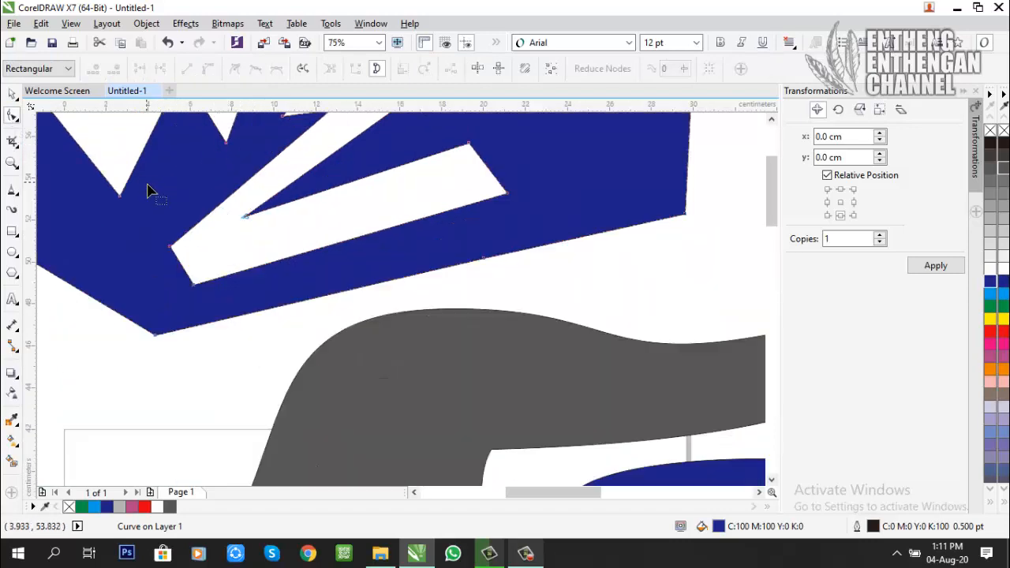
scroll(149, 192, "down", 3)
left_click_drag(141, 196, 59, 169)
left_click_drag(129, 182, 117, 158)
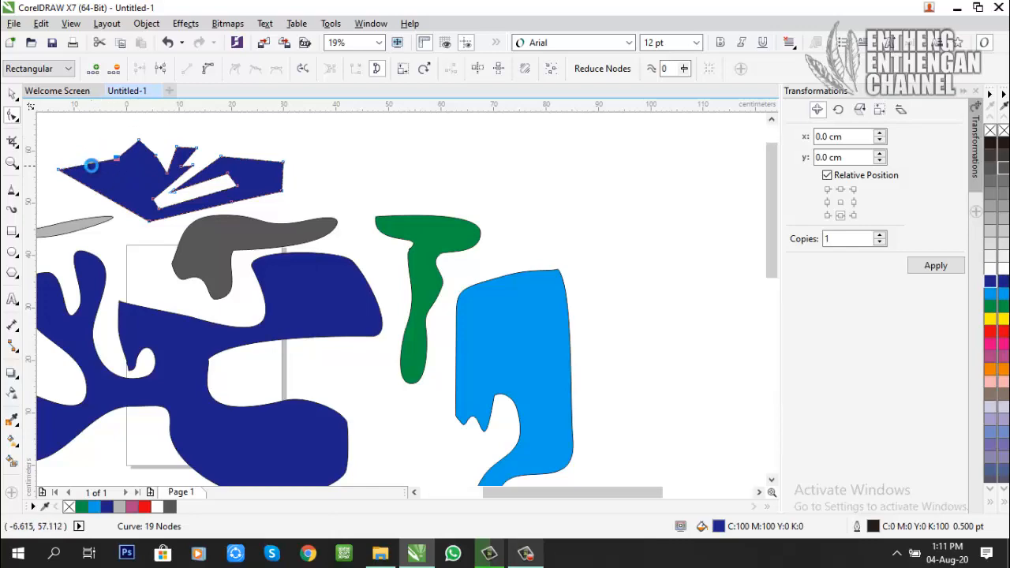
Step: Add a node on the zigzag shape's upper edge near its left corner and move it upward to form a peak
scroll(92, 165, "up", 2)
scroll(83, 165, "down", 2)
scroll(74, 155, "up", 2)
scroll(74, 155, "down", 2)
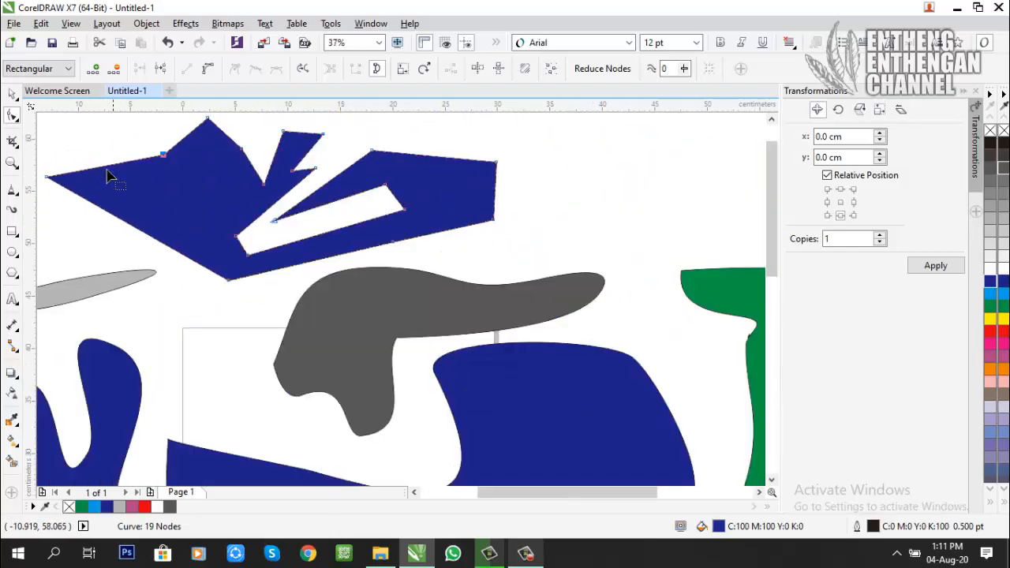
scroll(83, 168, "up", 2)
double_click(101, 183)
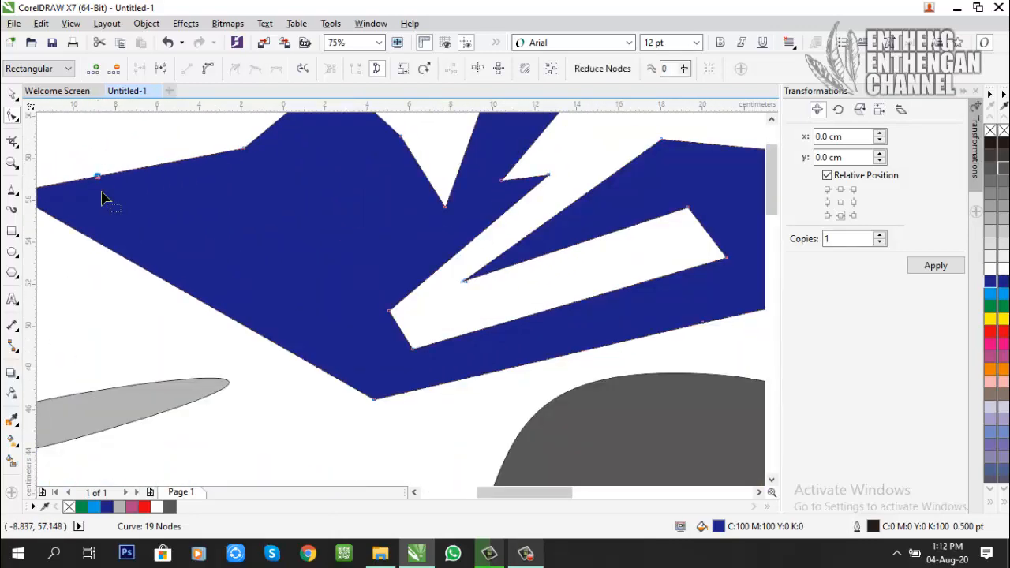
scroll(78, 185, "down", 2)
left_click(98, 185)
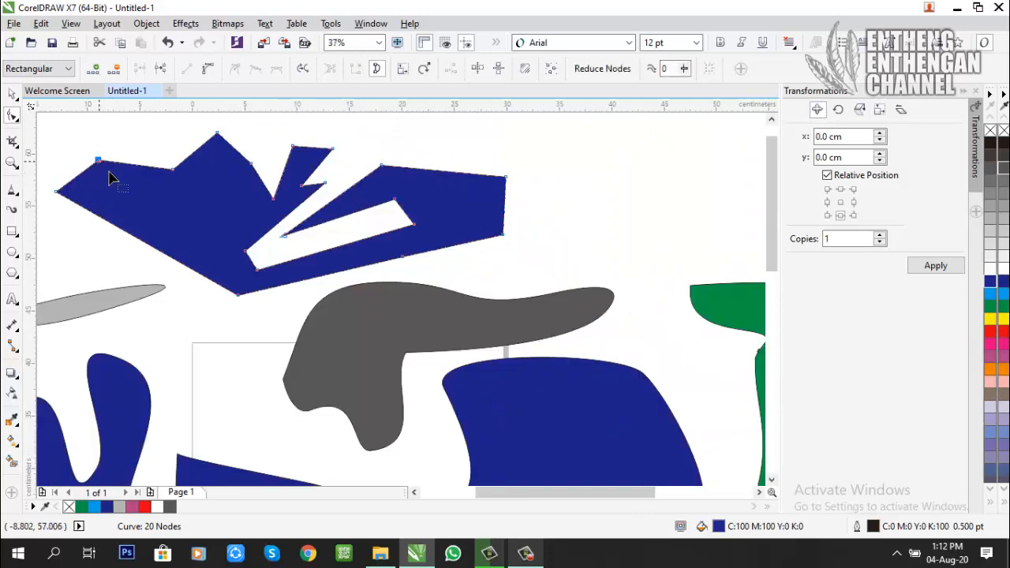
Step: Add two nodes to the edge beside the new peak, moving one inward as a notch and the other outward as a spike
scroll(130, 172, "up", 2)
double_click(140, 165)
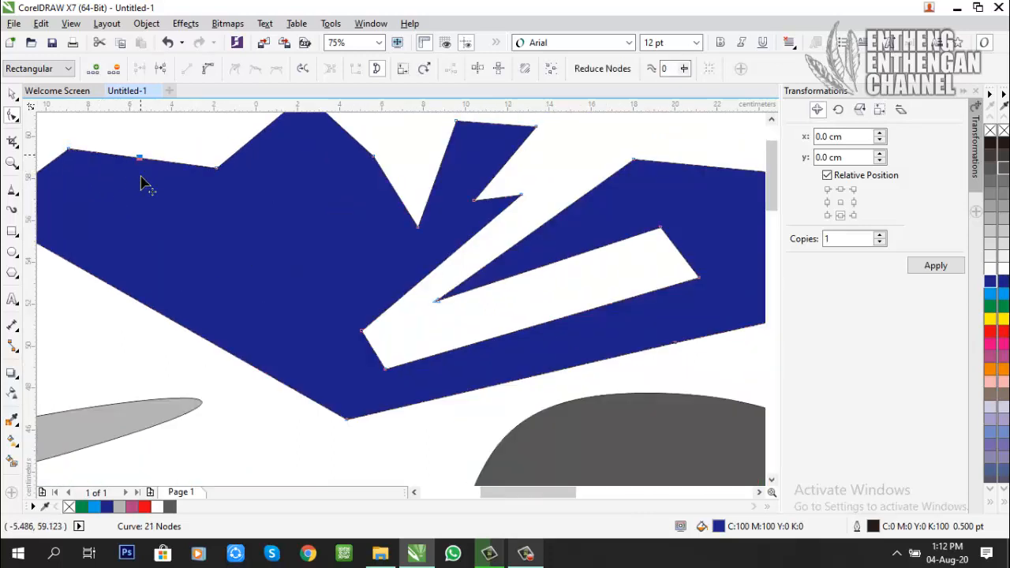
left_click_drag(142, 167, 153, 219)
double_click(184, 188)
left_click_drag(183, 189, 158, 159)
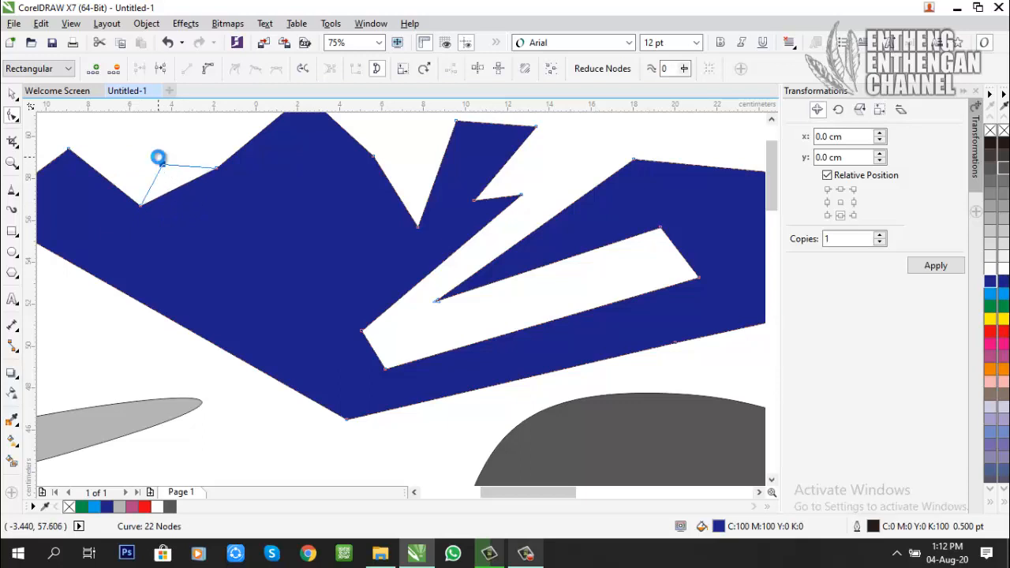
Step: Add a node on the lower edge of the dark grey shape's arm, move it up to narrow the arm and adjust its curve handle
scroll(204, 195, "down", 2)
scroll(321, 276, "up", 2)
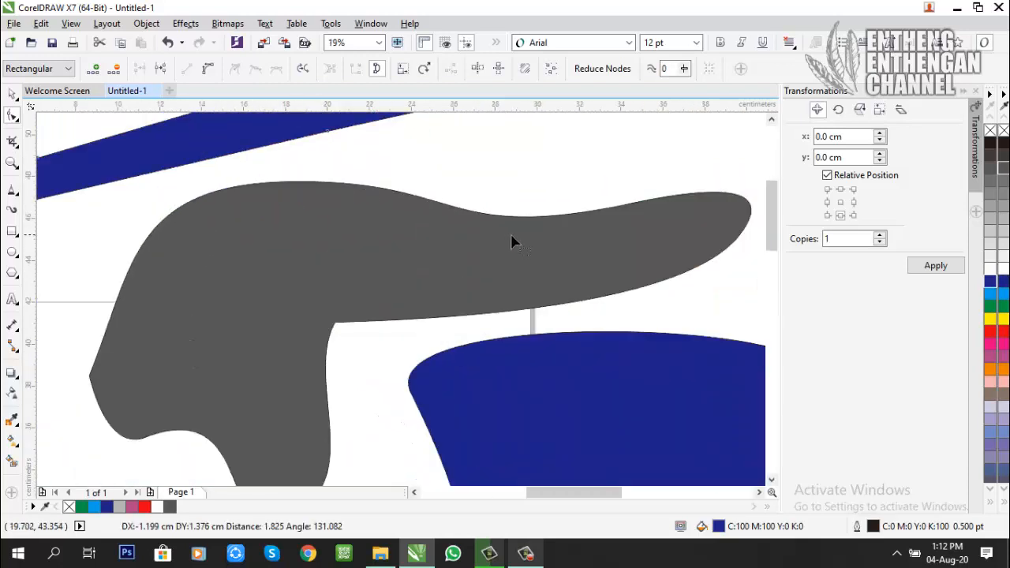
left_click(516, 315)
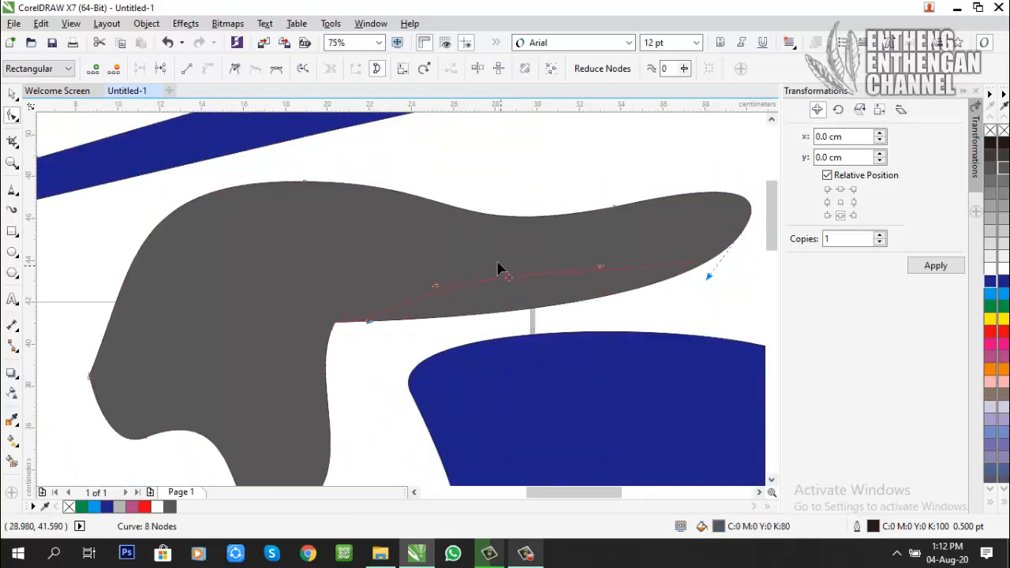
left_click_drag(499, 269, 490, 252)
left_click_drag(580, 261, 488, 263)
scroll(444, 211, "down", 2)
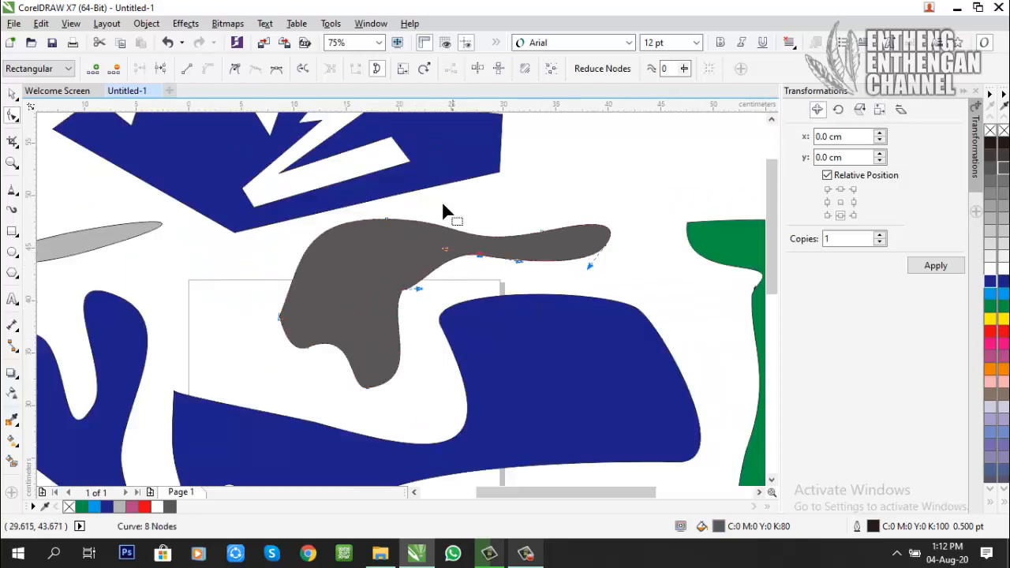
Step: Pull the right control handle of the dark grey shape's top node about 5.9 cm outward and upward to bulge the upper edge
left_click(499, 178)
left_click(499, 172)
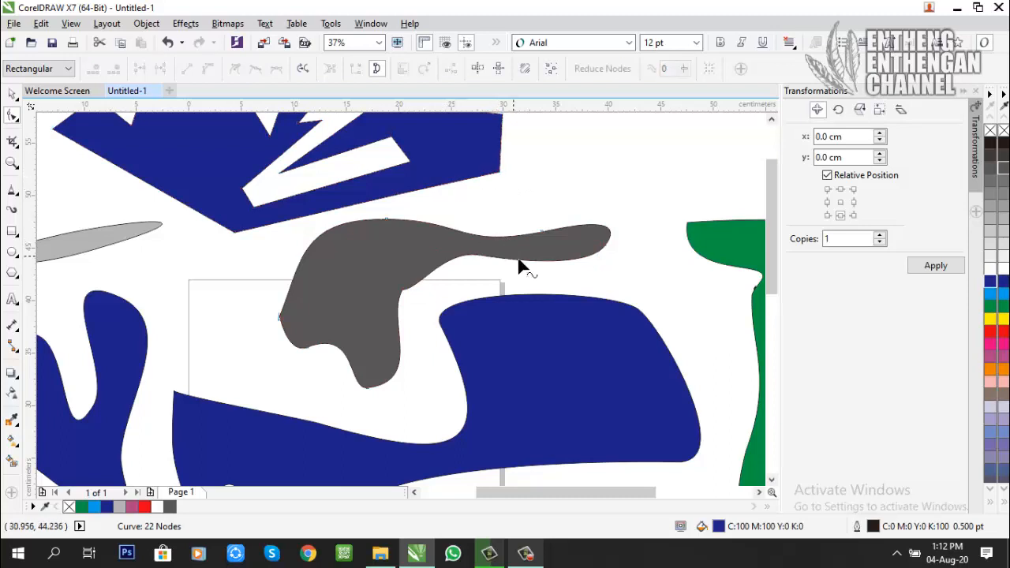
left_click(550, 241)
left_click(543, 233)
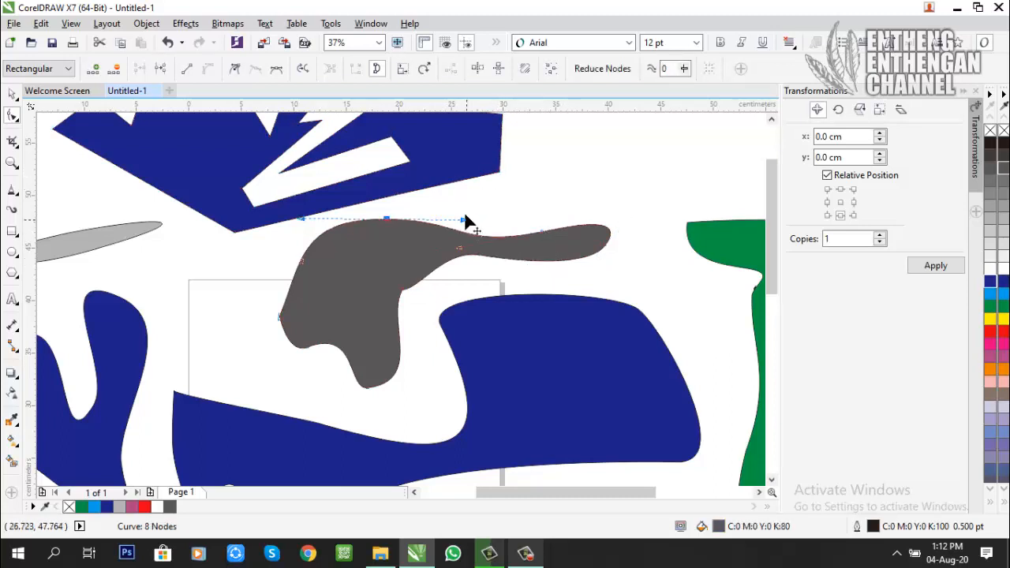
left_click_drag(464, 220, 524, 196)
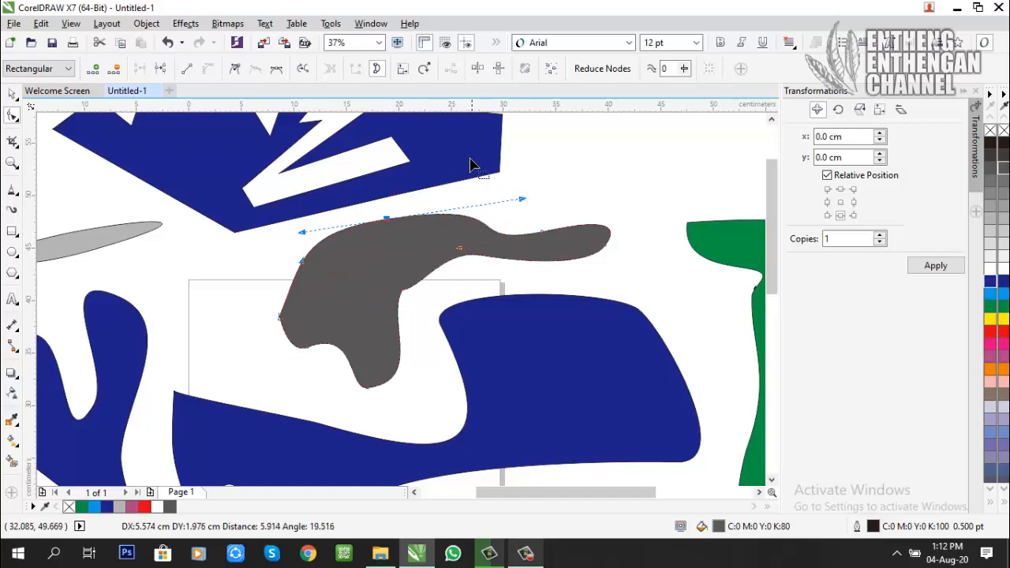
Step: Convert the zigzag shape's right edge to a curve and pull its lower control handle about 4.2 cm so the edge bulges outward
left_click(501, 172)
left_click(498, 171)
scroll(525, 150, "up", 1)
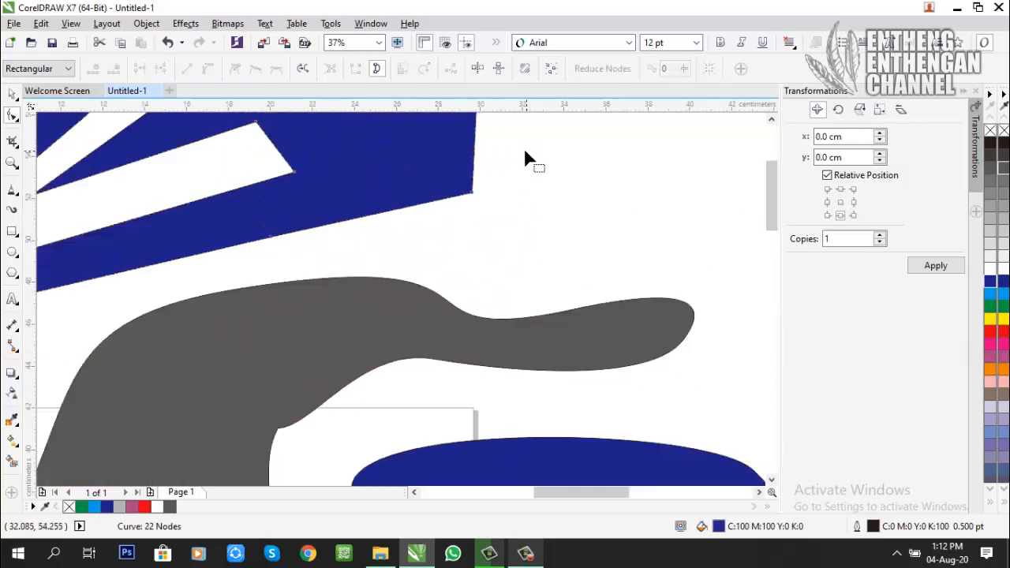
left_click(472, 194)
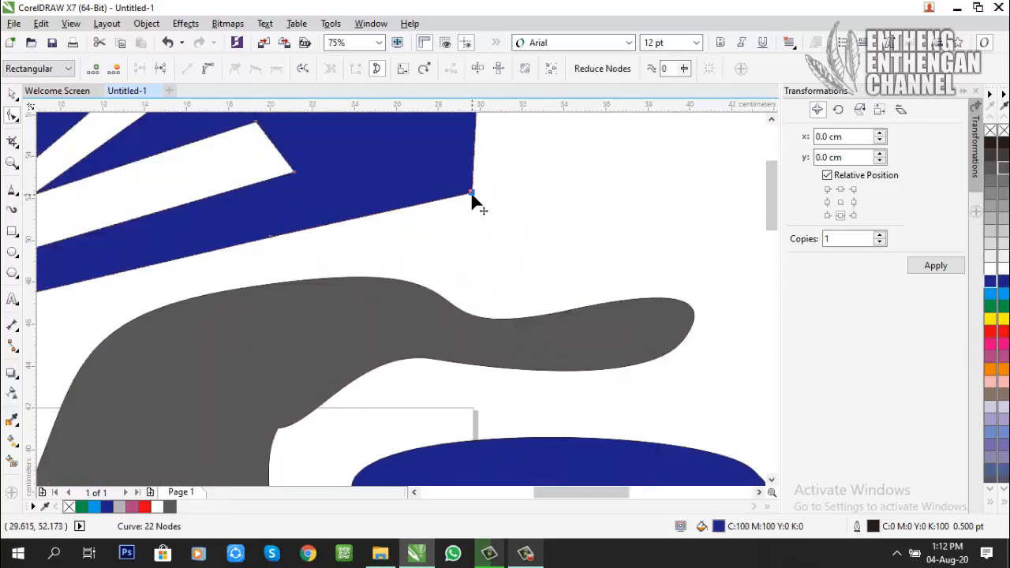
left_click(207, 69)
left_click_drag(561, 161, 559, 158)
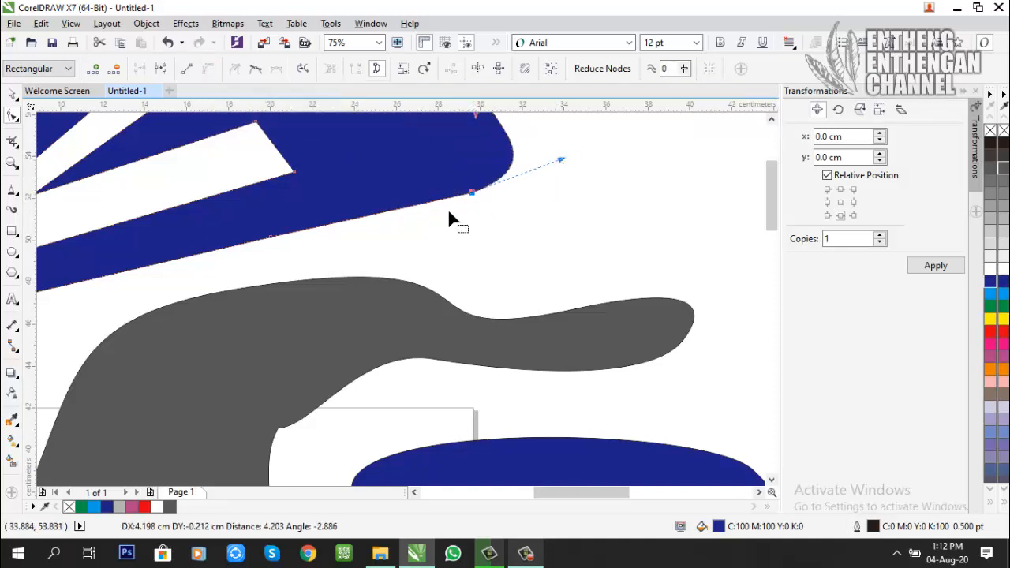
Step: Convert the zigzag shape's lower edge beside its bottom corner to a curve and move both control handles to bend it into a wave
scroll(269, 233, "down", 2)
left_click(104, 274)
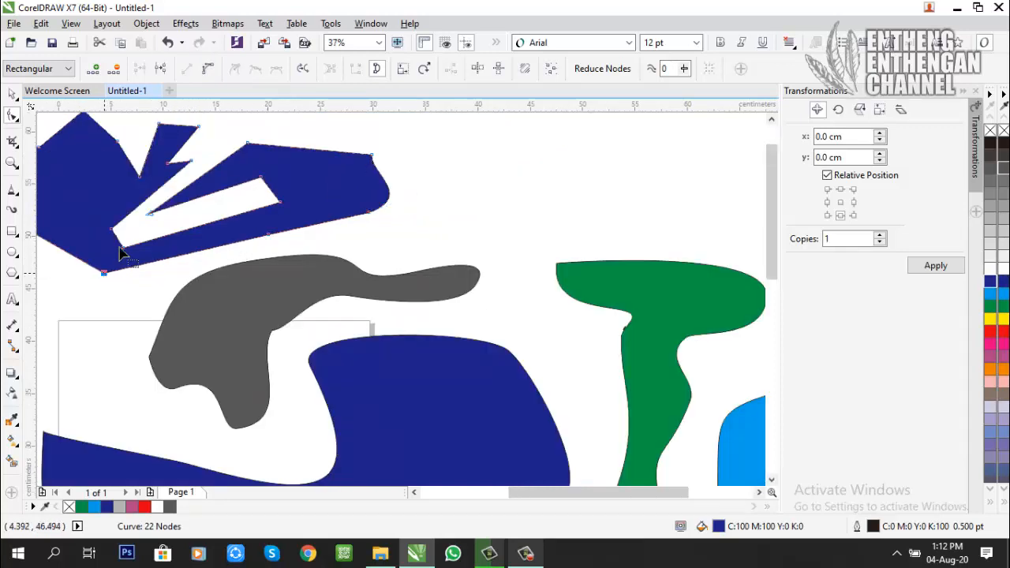
left_click(209, 70)
left_click_drag(159, 263, 184, 287)
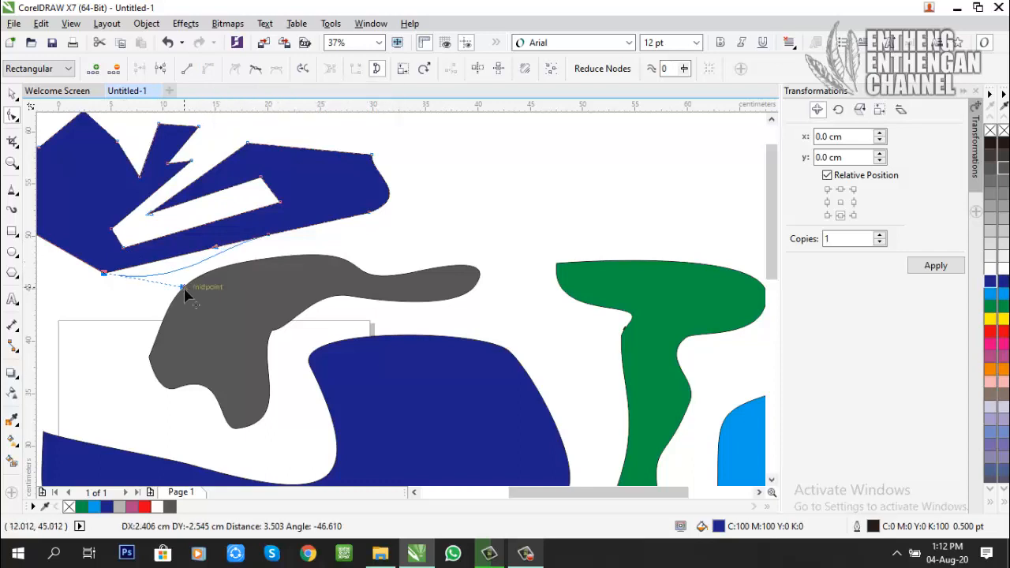
left_click_drag(215, 247, 157, 248)
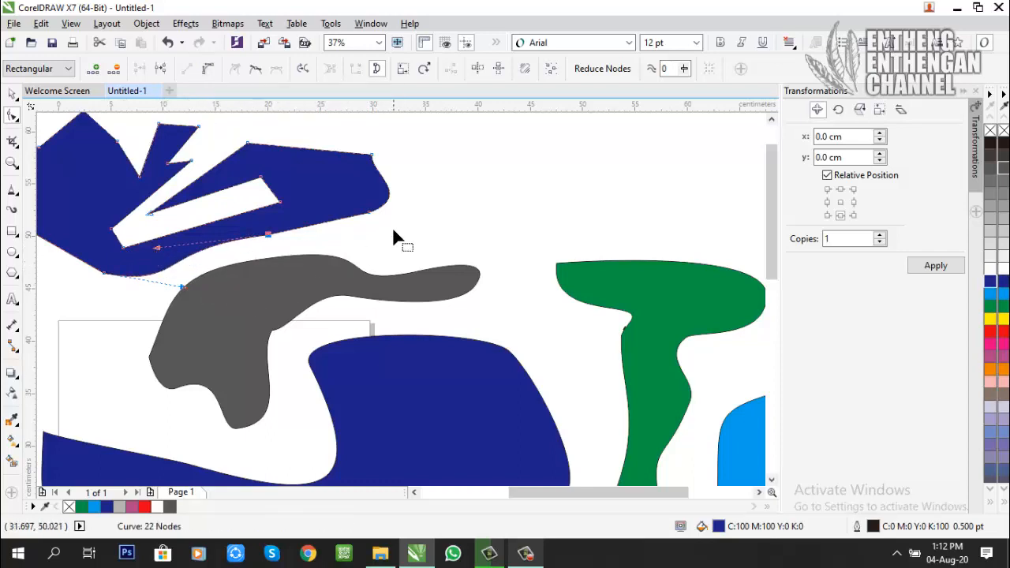
Step: Move the upper node of the dark grey shape's arm up to thicken its end, and bend the adjoining upper edge inward
left_click(361, 276)
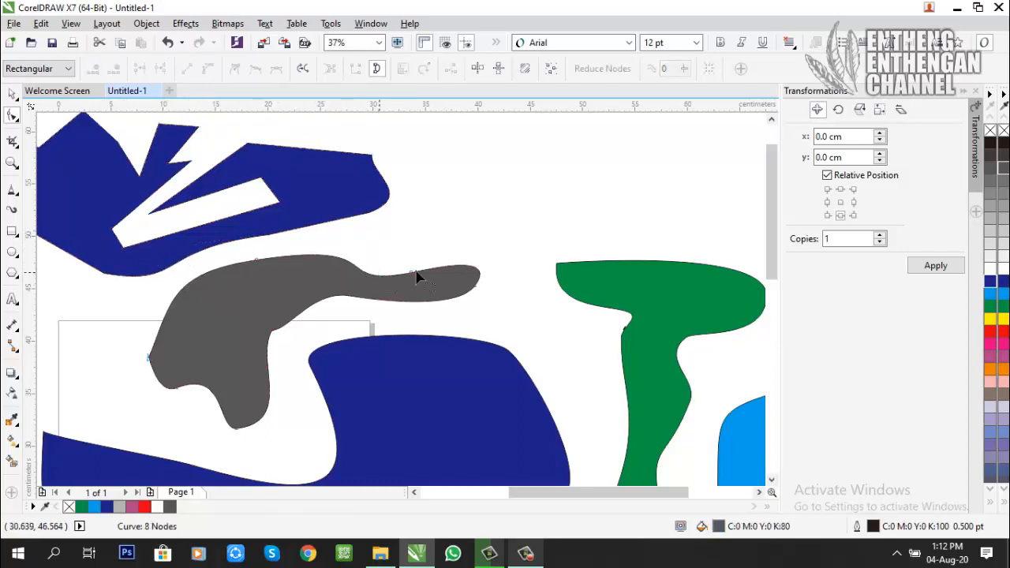
left_click_drag(416, 280, 437, 252)
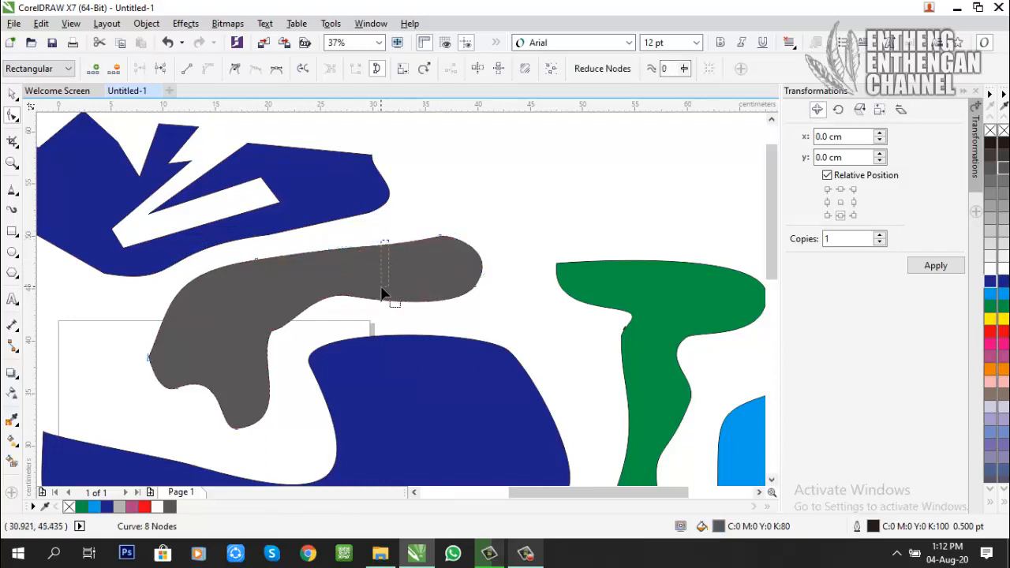
left_click_drag(381, 286, 325, 287)
left_click(440, 239)
scroll(315, 282, "down", 1)
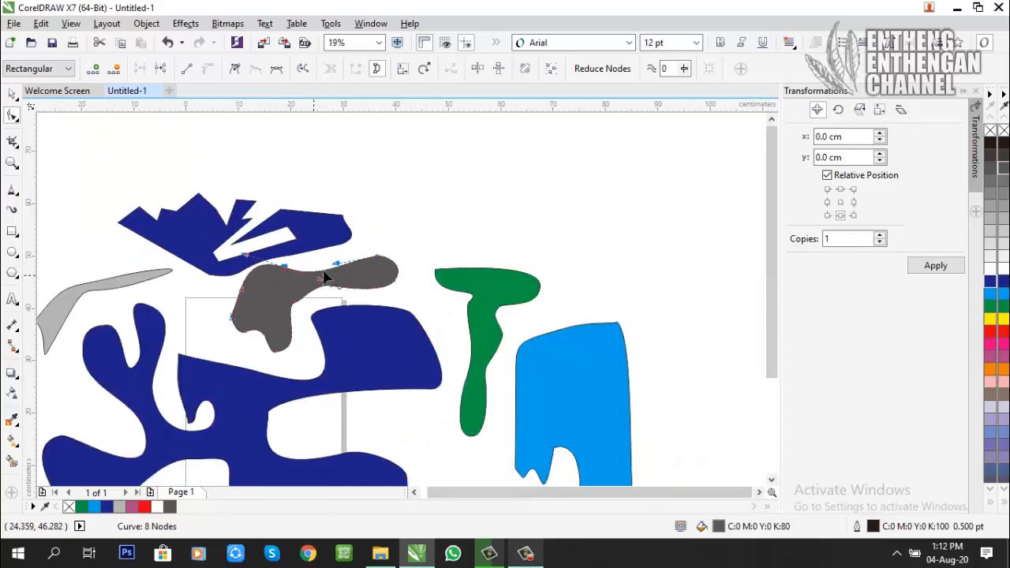
Step: Adjust the left control handle of the dark grey arm's upper node to reshape the top edge, and deselect the shape
scroll(336, 270, "up", 1)
left_click(340, 243)
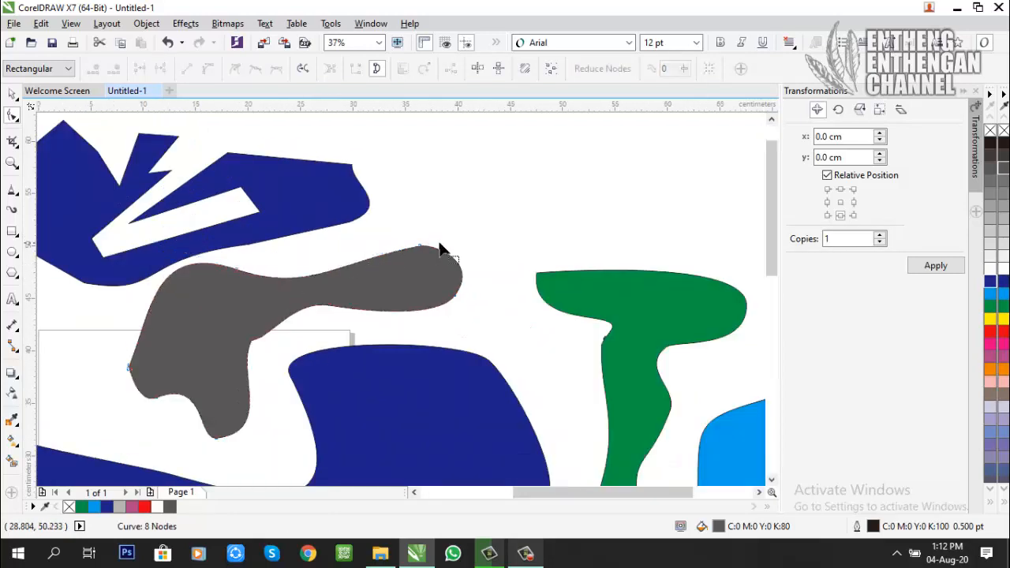
left_click(424, 247)
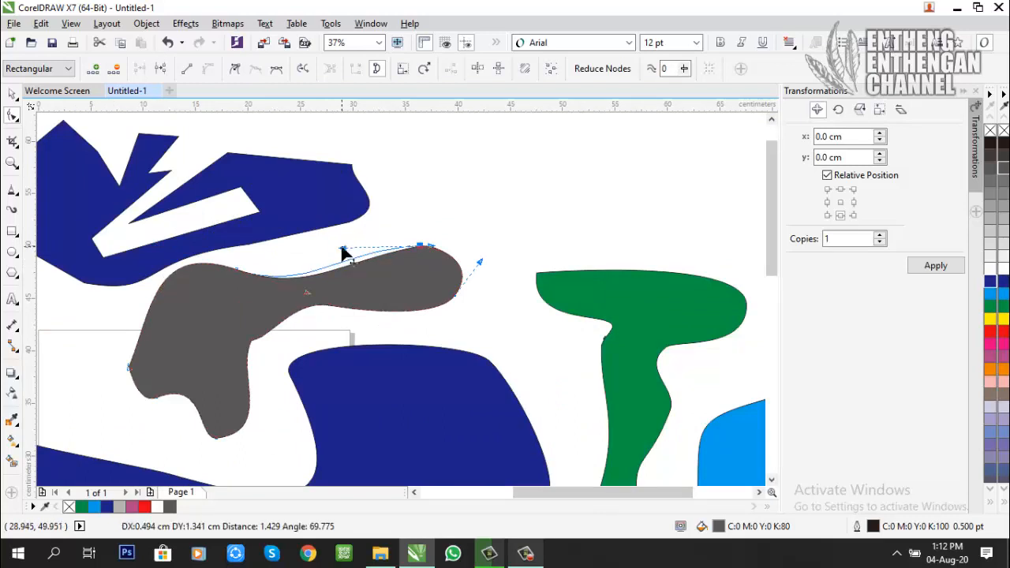
scroll(341, 260, "down", 2)
scroll(334, 258, "up", 1)
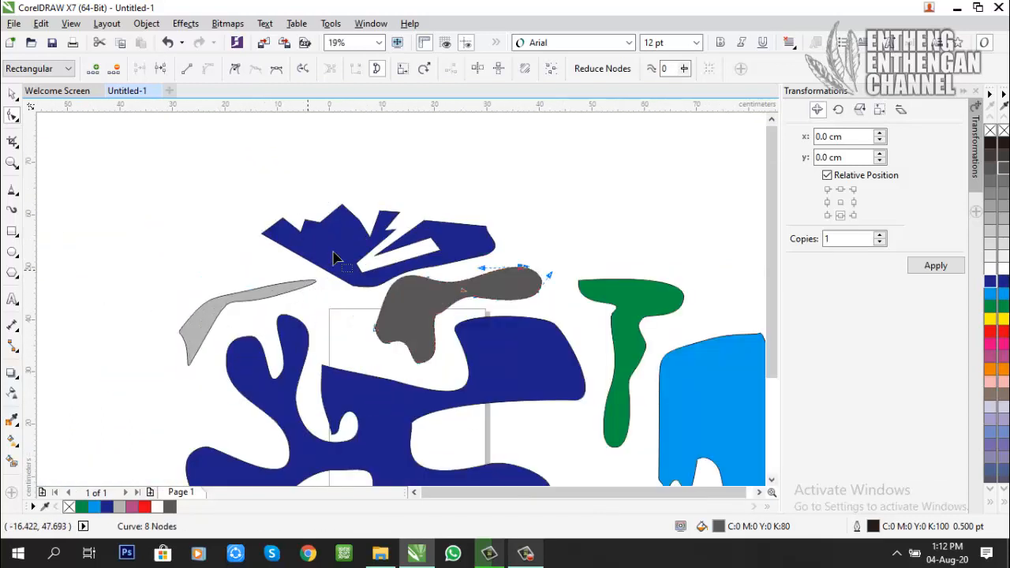
left_click(9, 93)
left_click(287, 171)
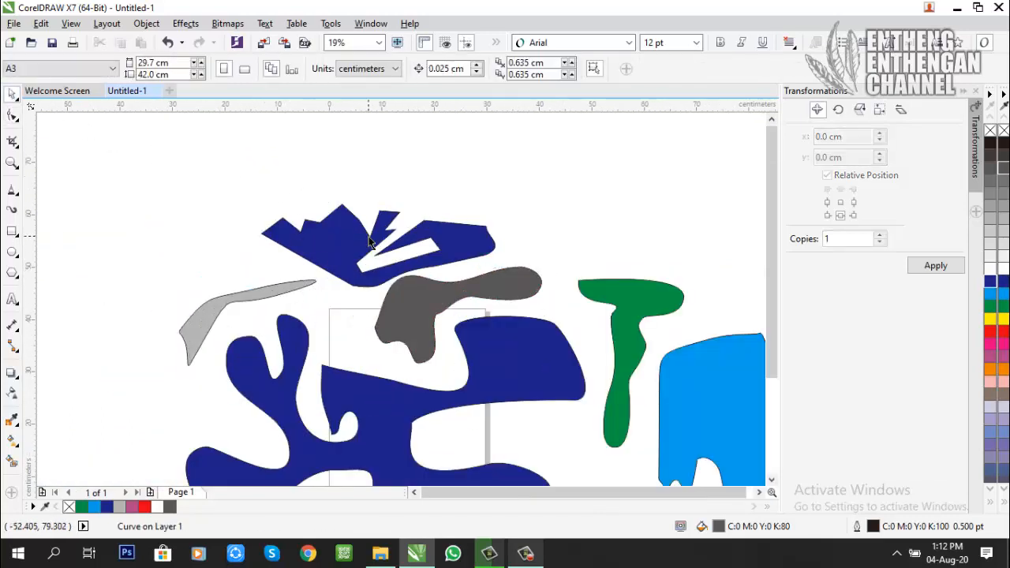
Step: Convert the zigzag shape's lower-left edge to a curve and adjust its handles so the edge bulges outward near the left corner
scroll(418, 252, "down", 1)
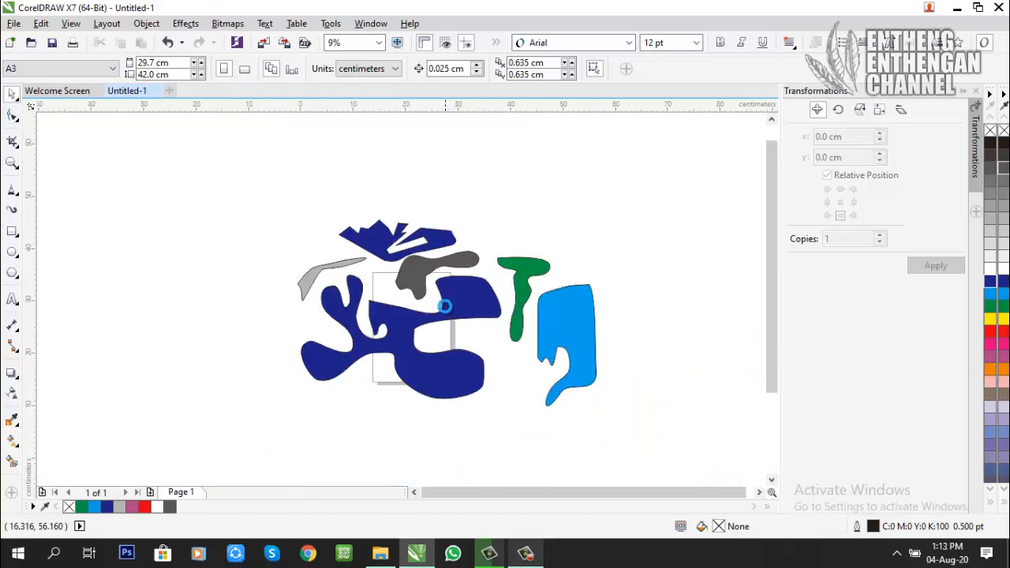
scroll(444, 305, "up", 1)
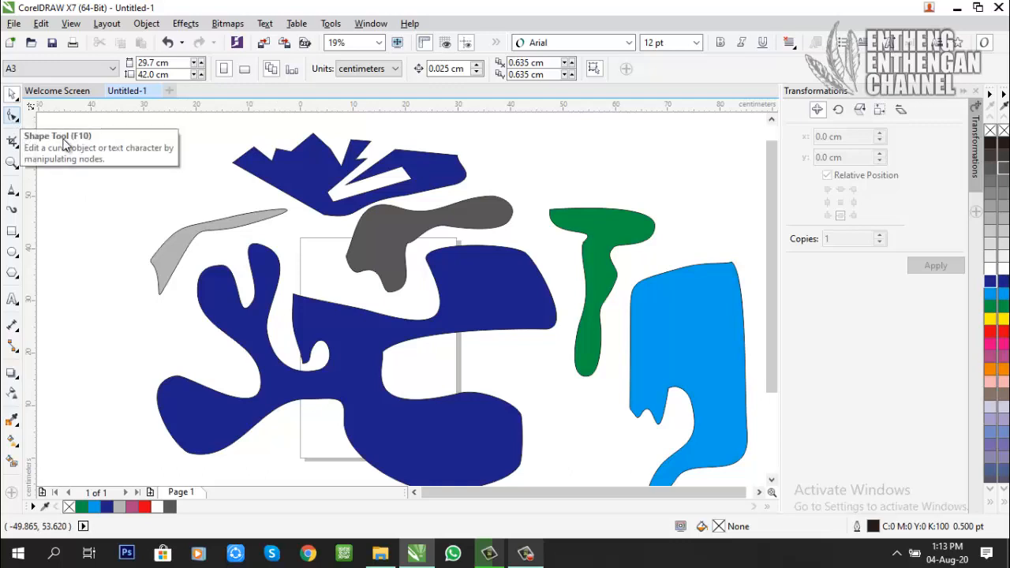
left_click(275, 183)
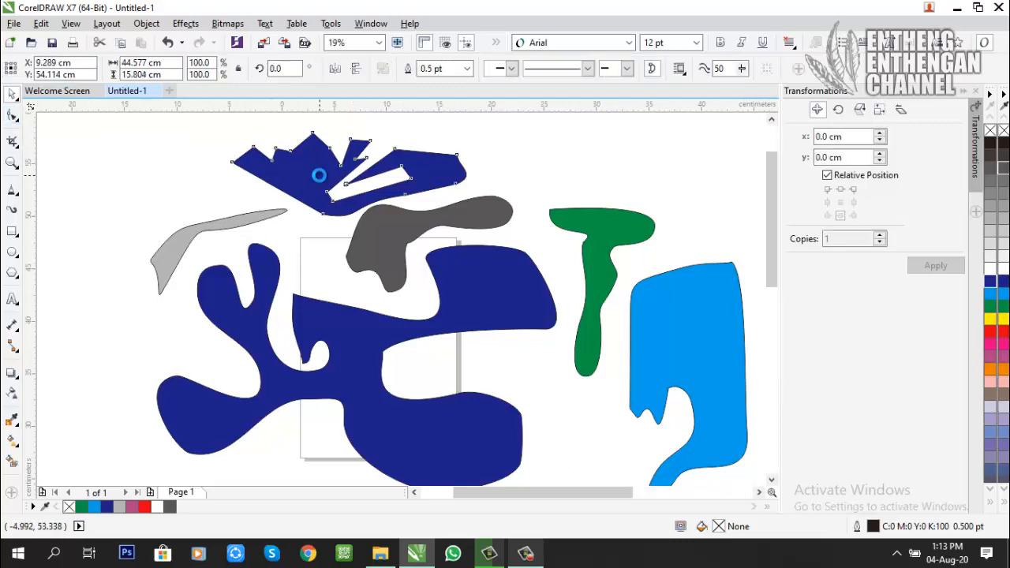
scroll(315, 169, "up", 2)
key("F10")
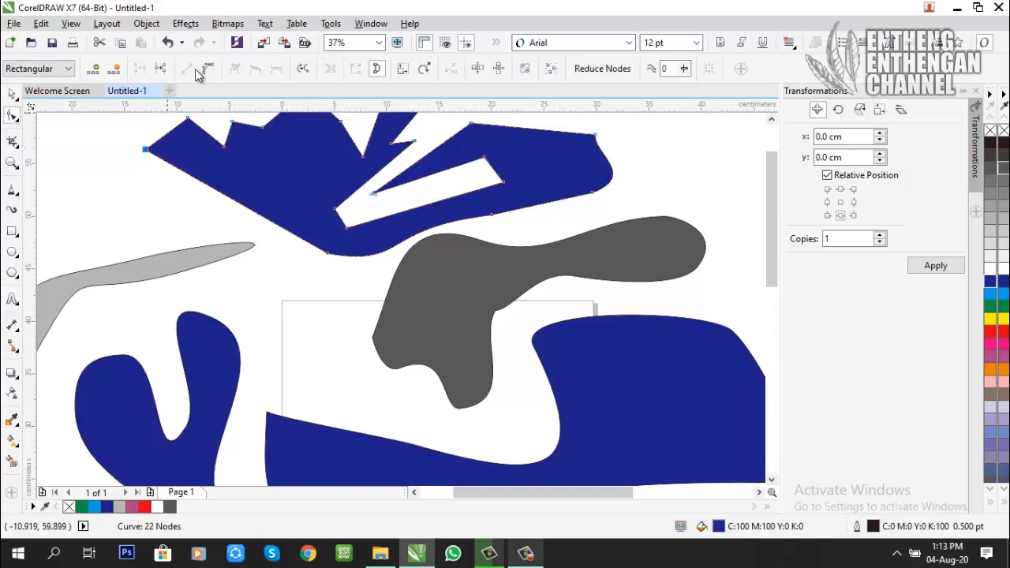
left_click(207, 71)
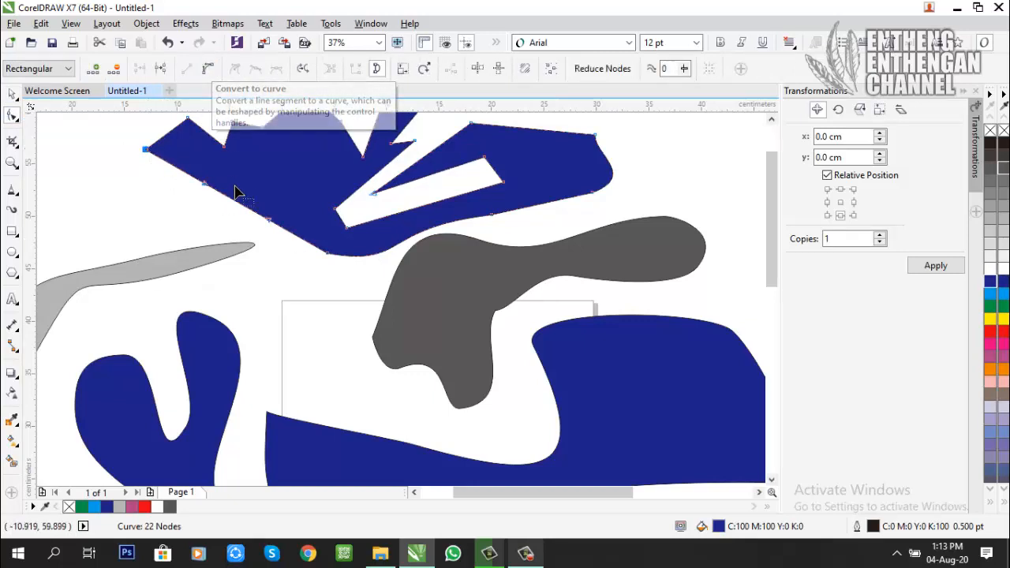
left_click_drag(236, 201, 268, 203)
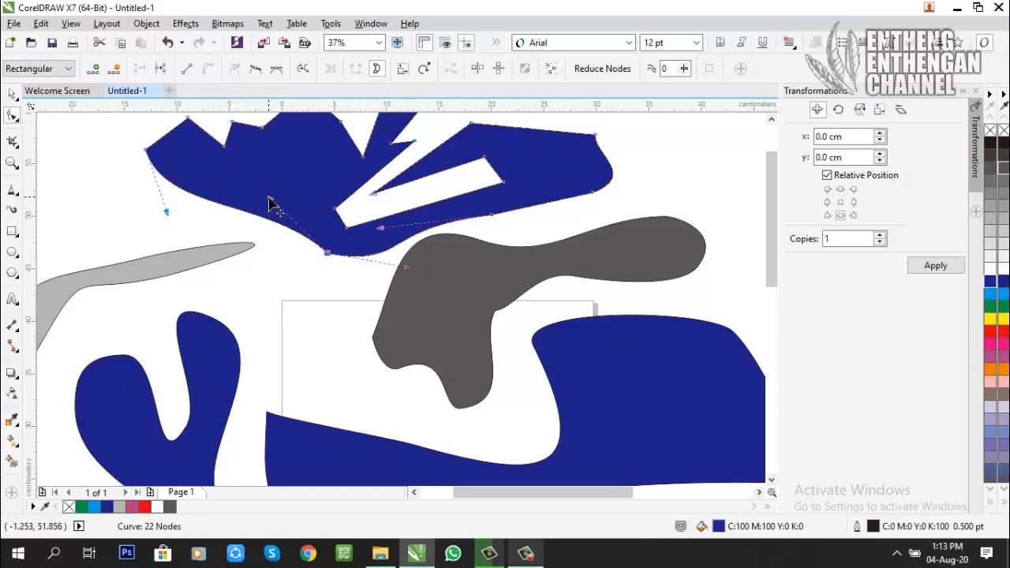
Step: Convert the left side of the large blue shape's upright finger from a curve to a straight line
left_click(209, 345)
left_click(211, 319)
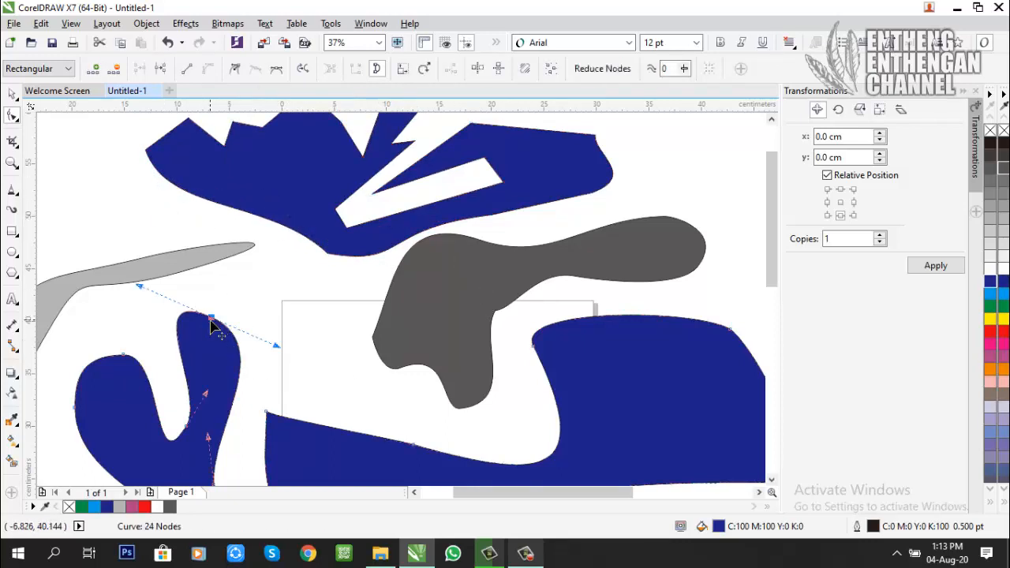
left_click(189, 72)
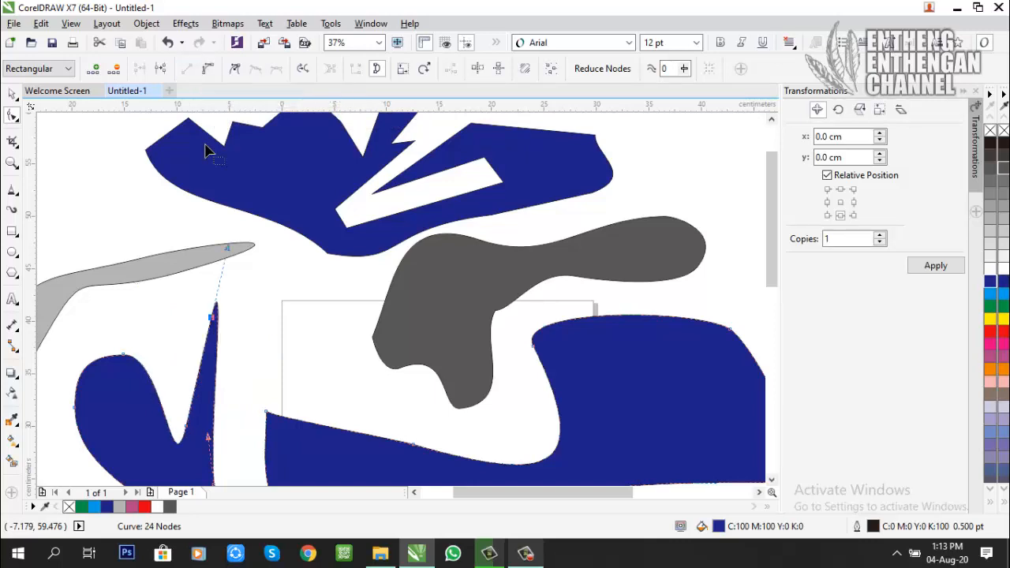
scroll(207, 429, "down", 2)
scroll(207, 429, "up", 4)
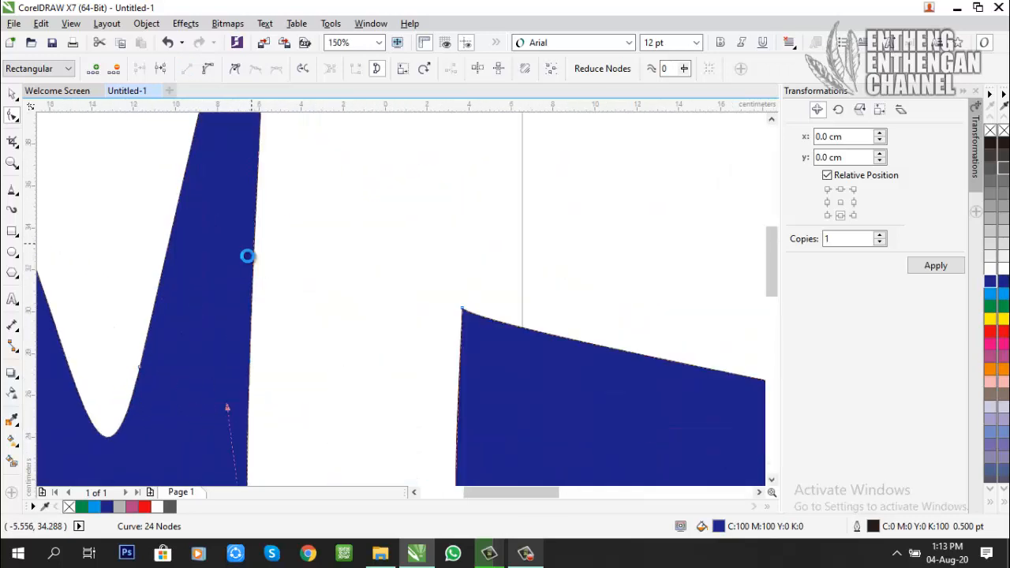
scroll(248, 255, "down", 2)
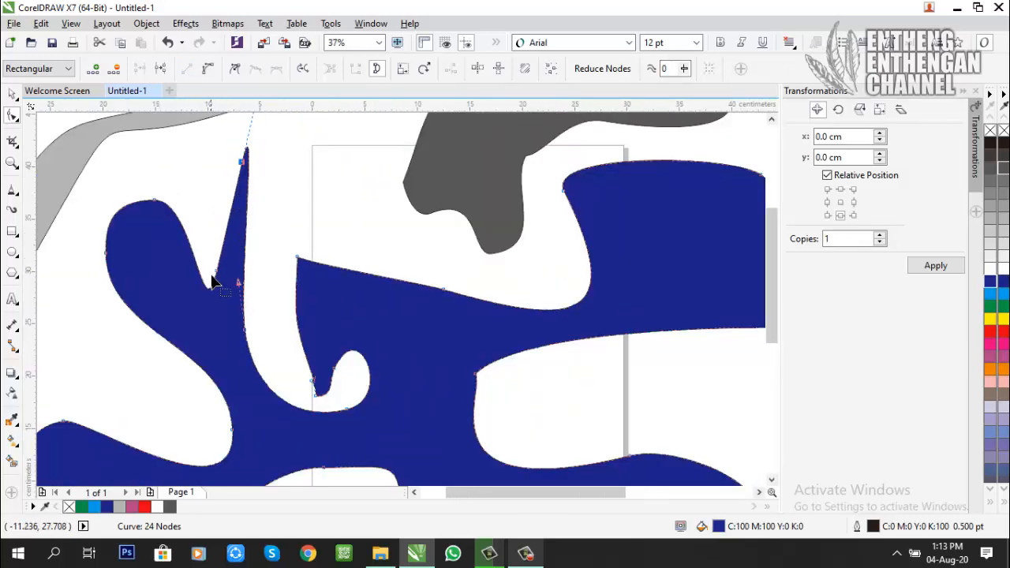
Step: Convert the notch beside the finger and the finger's right side to straight lines, and move its tip node down toward the right
left_click(214, 273)
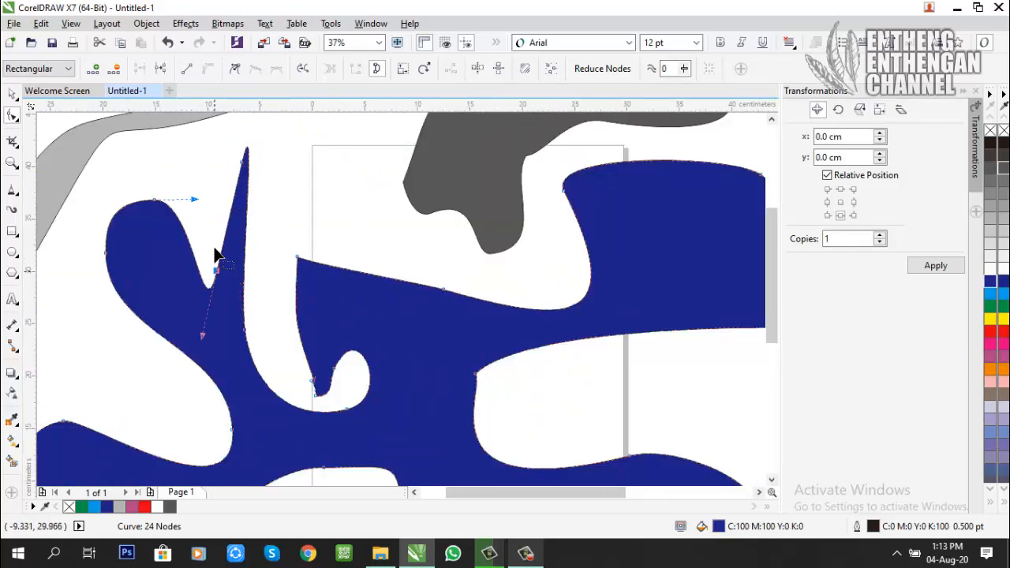
left_click(187, 69)
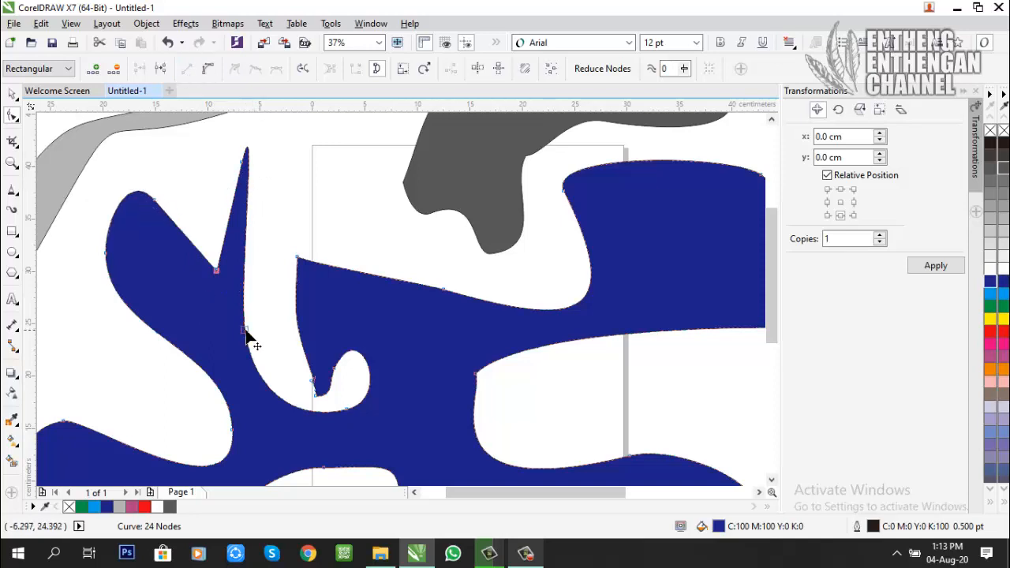
left_click(245, 333)
left_click(185, 68)
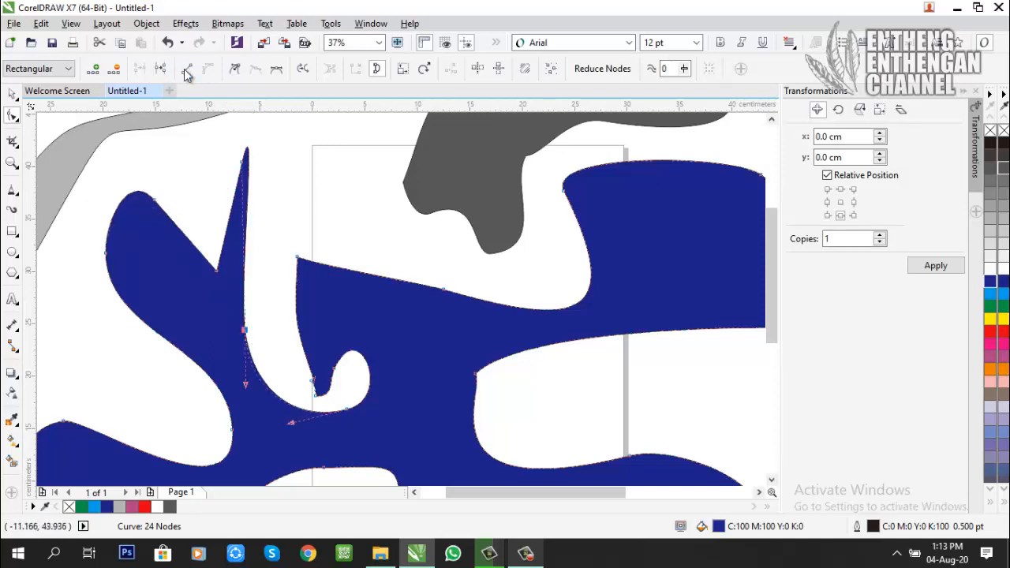
left_click_drag(241, 165, 271, 240)
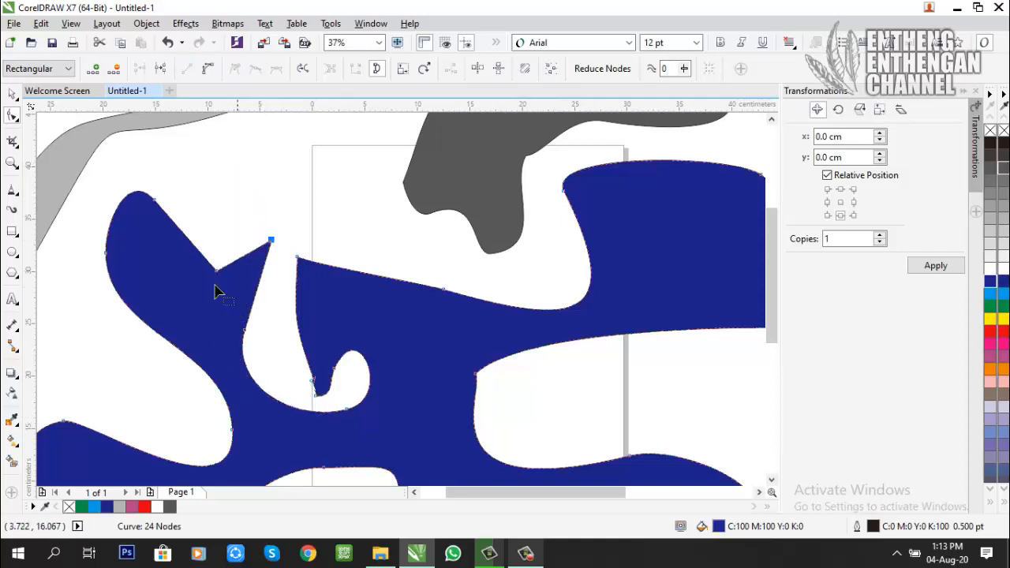
Step: Convert the curves at the upper-left arm's tip, along its outer side and below its base to straight lines
left_click(154, 198)
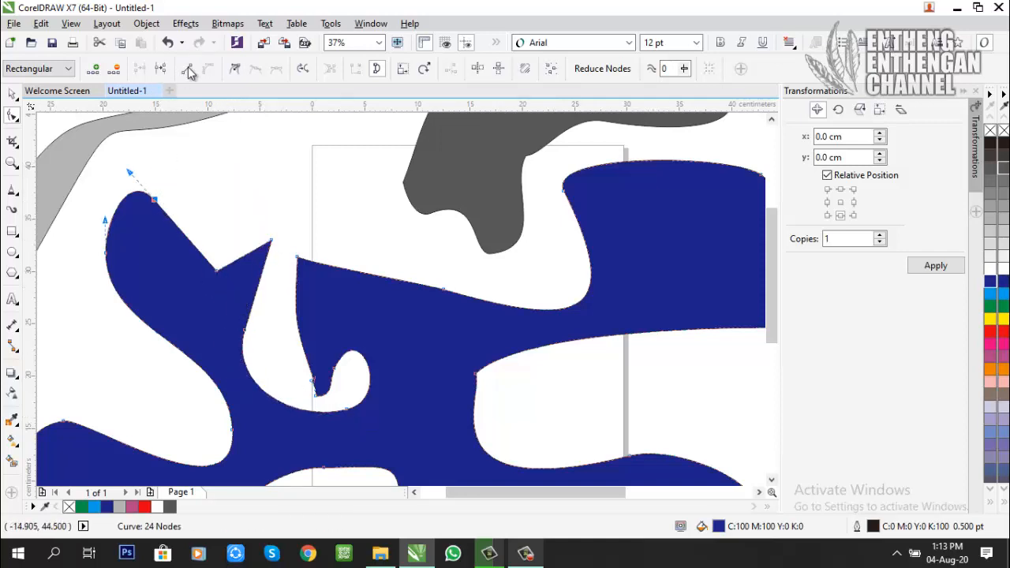
left_click(186, 68)
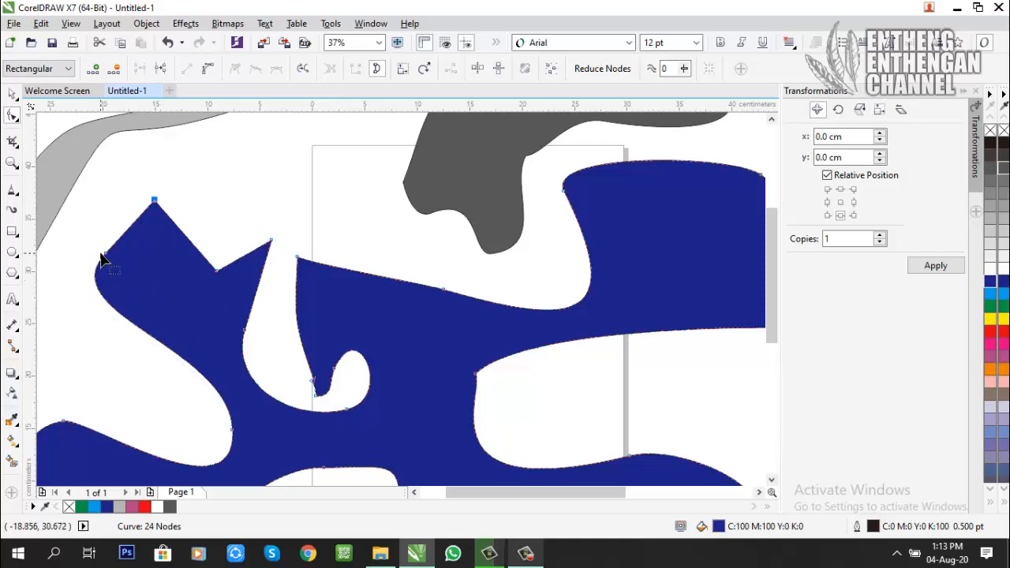
left_click(233, 431)
left_click(189, 69)
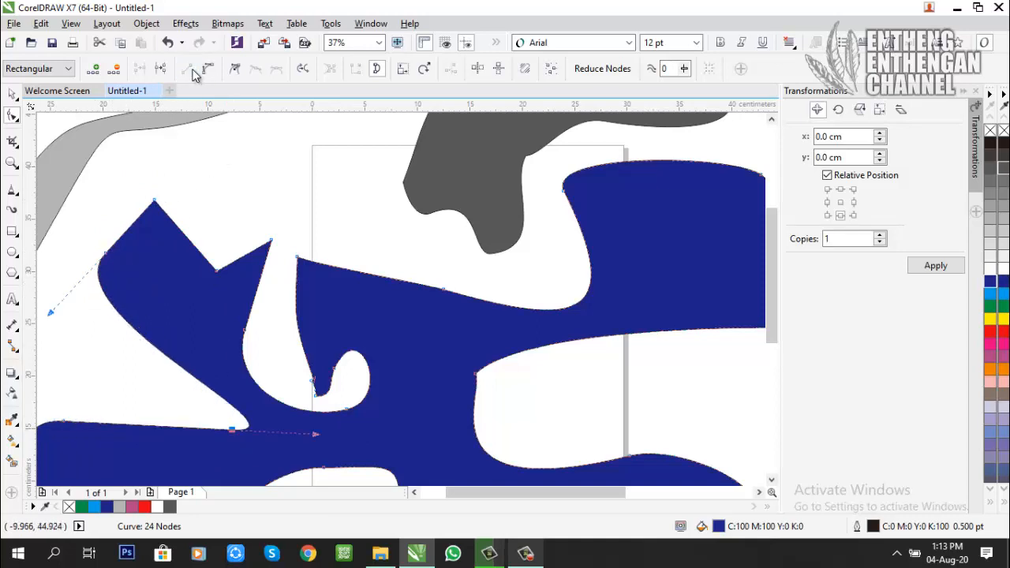
left_click(106, 253)
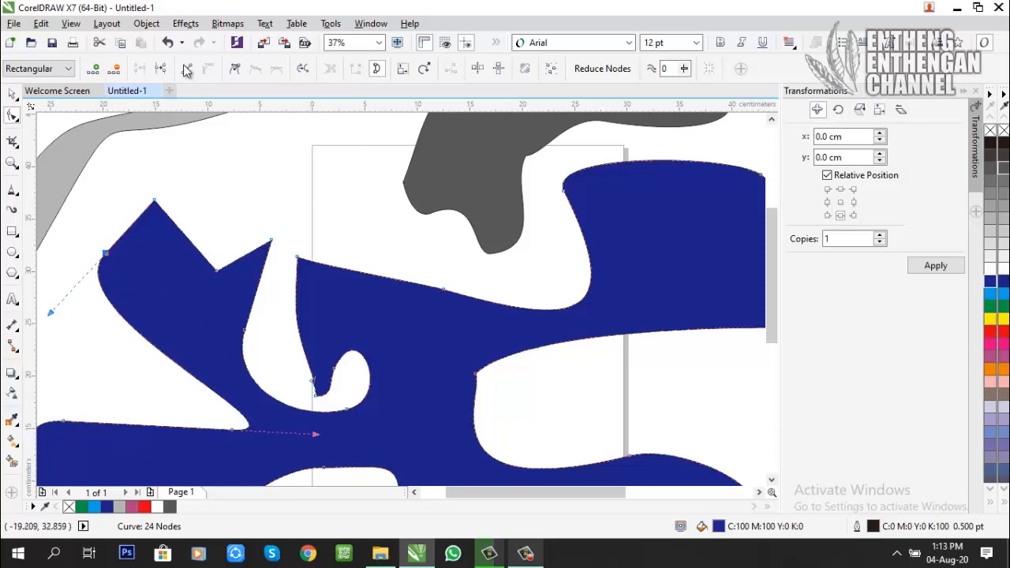
left_click(189, 69)
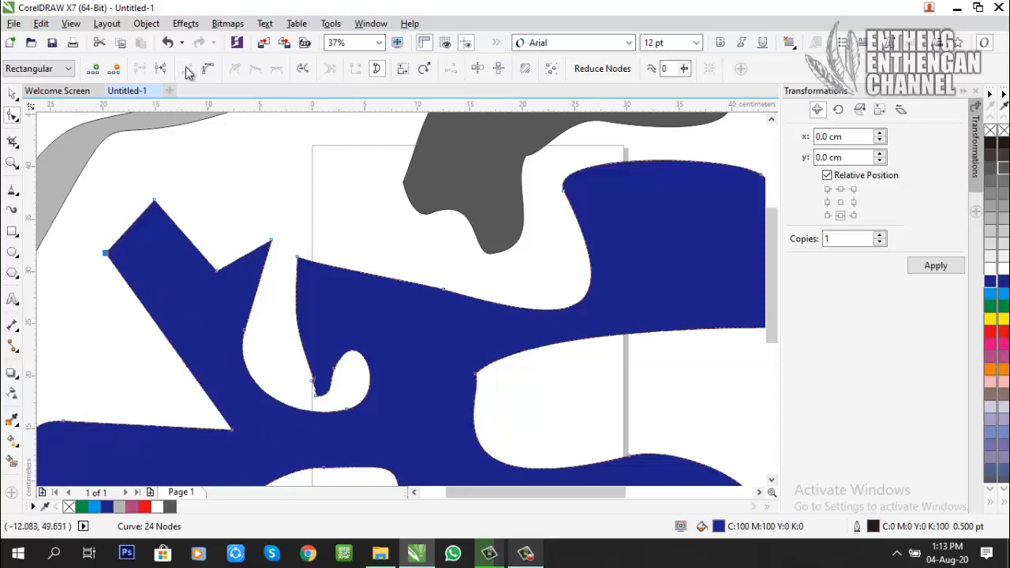
left_click(251, 175)
Step: Zoom to all objects and deselect the large blue shape
scroll(251, 315, "down", 2)
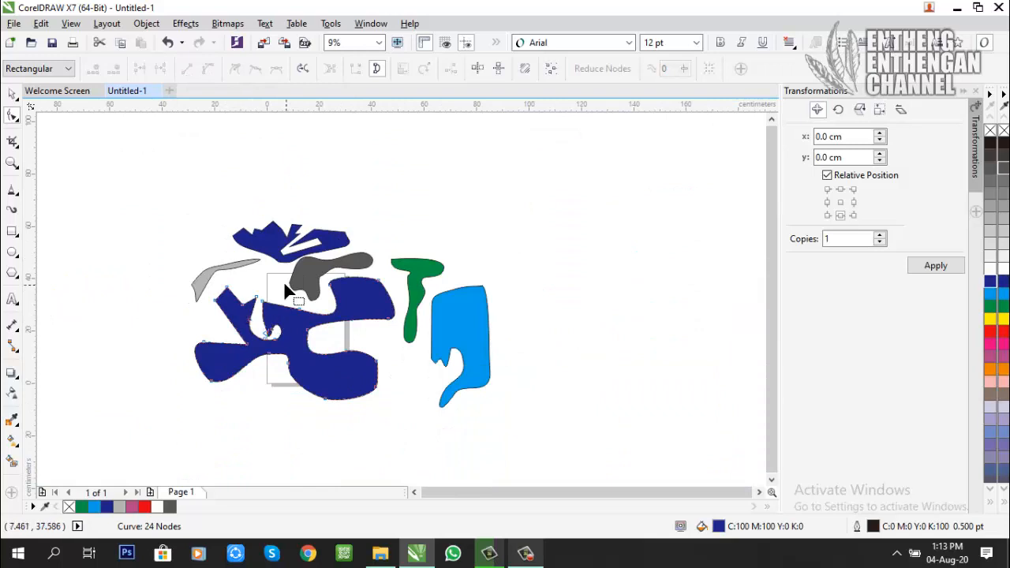
left_click(13, 163)
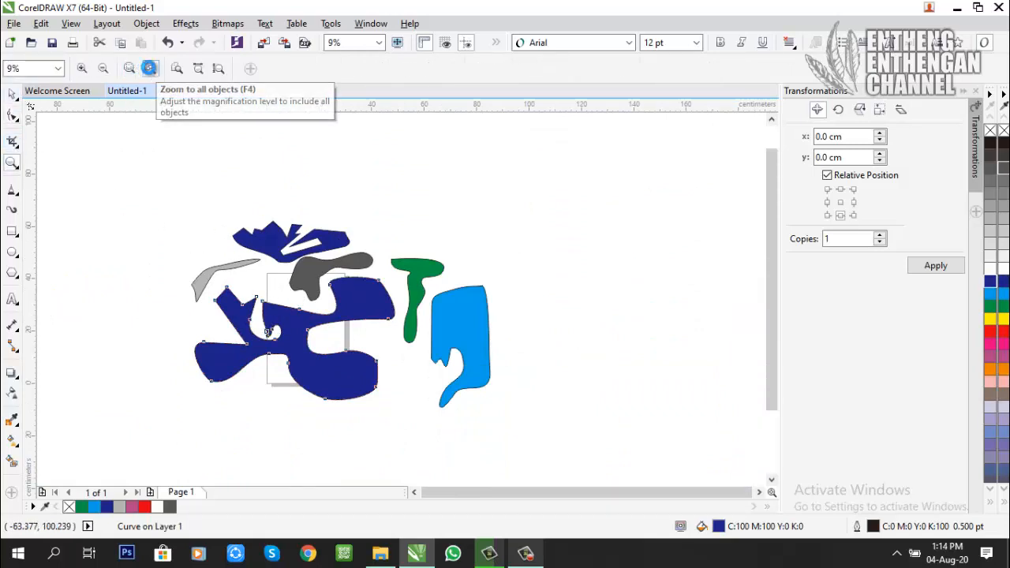
left_click(150, 70)
left_click(13, 94)
left_click(79, 135)
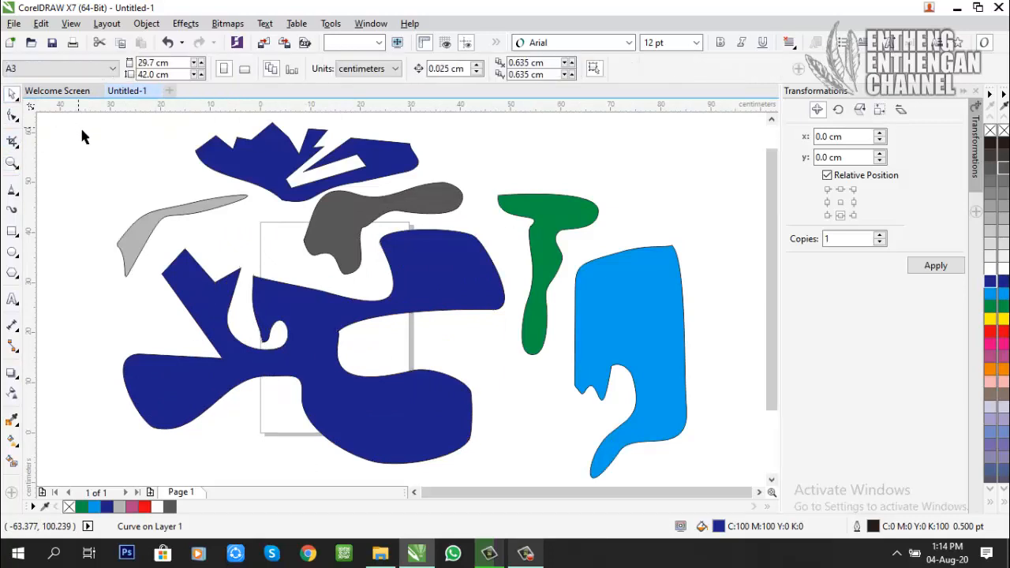